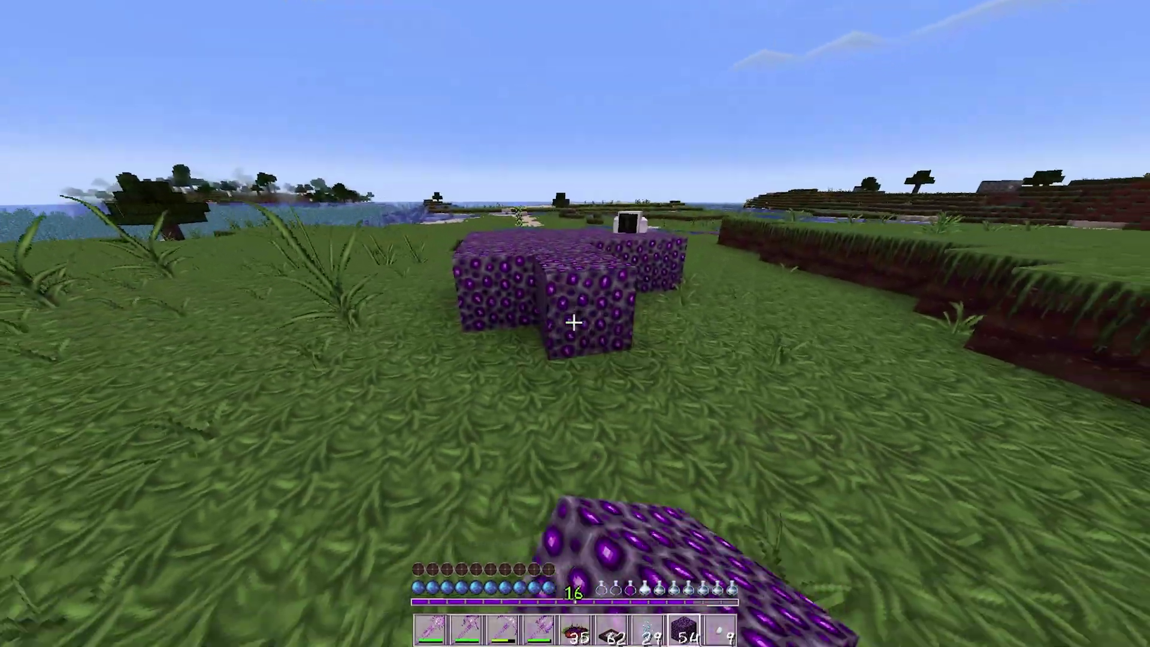
- Place several purple-textured blocks on the grassland to extend the low block structure
{"action": "right_click", "coordinate": [574, 322]}
{"action": "right_click", "coordinate": [574, 323]}
{"action": "right_click", "coordinate": [574, 322]}
{"action": "right_click", "coordinate": [574, 323]}
{"action": "right_click", "coordinate": [574, 322]}
{"action": "right_click", "coordinate": [574, 322]}
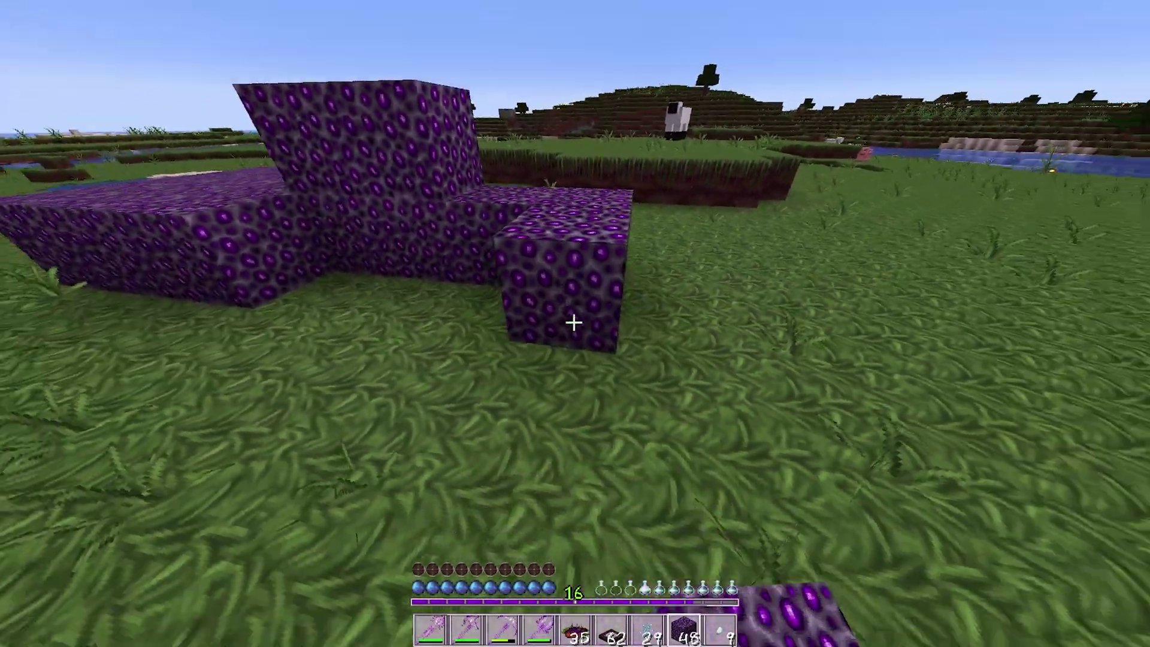
{"action": "right_click", "coordinate": [574, 323]}
{"action": "right_click", "coordinate": [574, 323]}
{"action": "right_click", "coordinate": [574, 322]}
{"action": "right_click", "coordinate": [574, 322]}
{"action": "right_click", "coordinate": [574, 322]}
{"action": "right_click", "coordinate": [574, 322]}
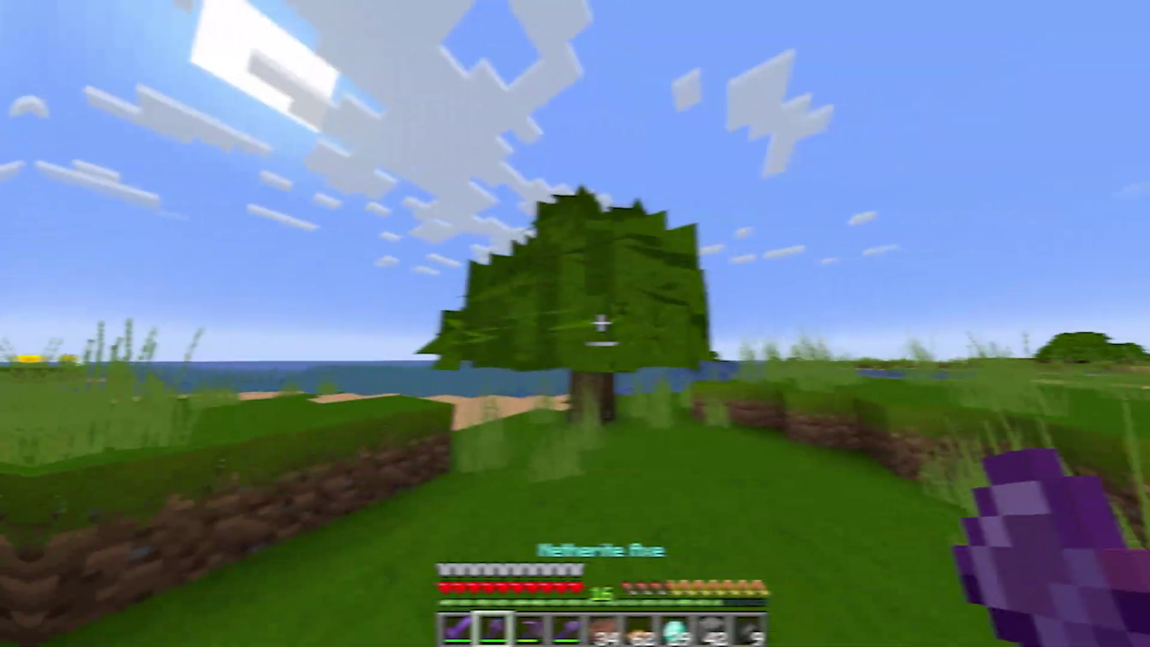
{"action": "left_click", "coordinate": [574, 323]}
{"action": "left_click", "coordinate": [574, 323]}
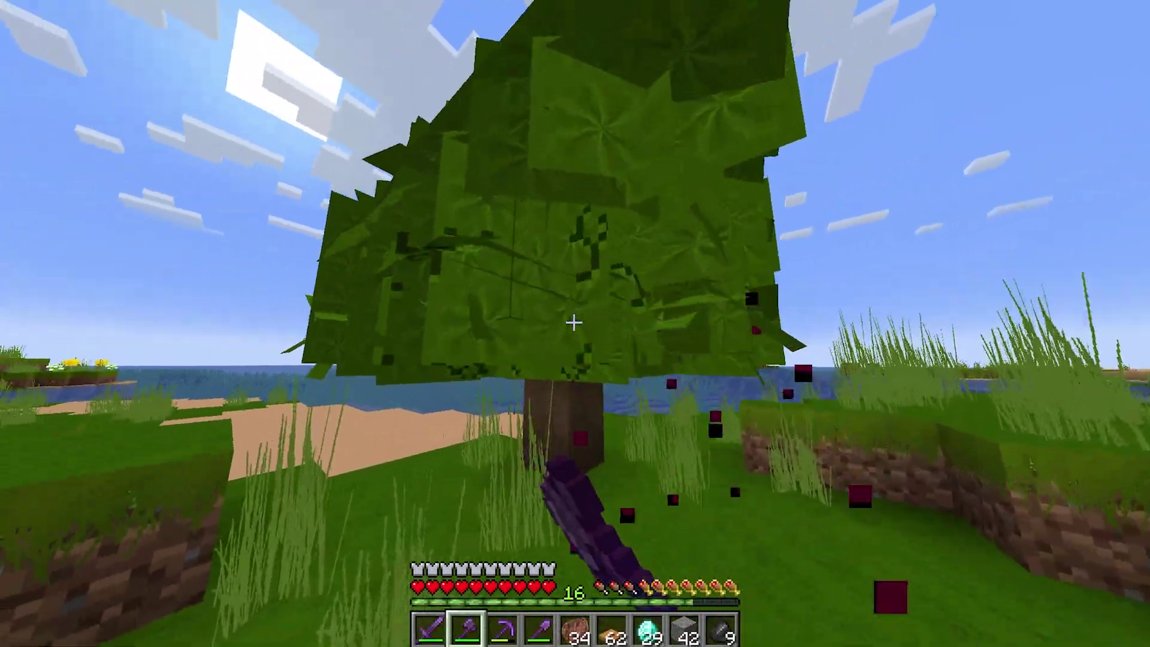
{"action": "left_click", "coordinate": [574, 323]}
{"action": "left_click", "coordinate": [574, 323]}
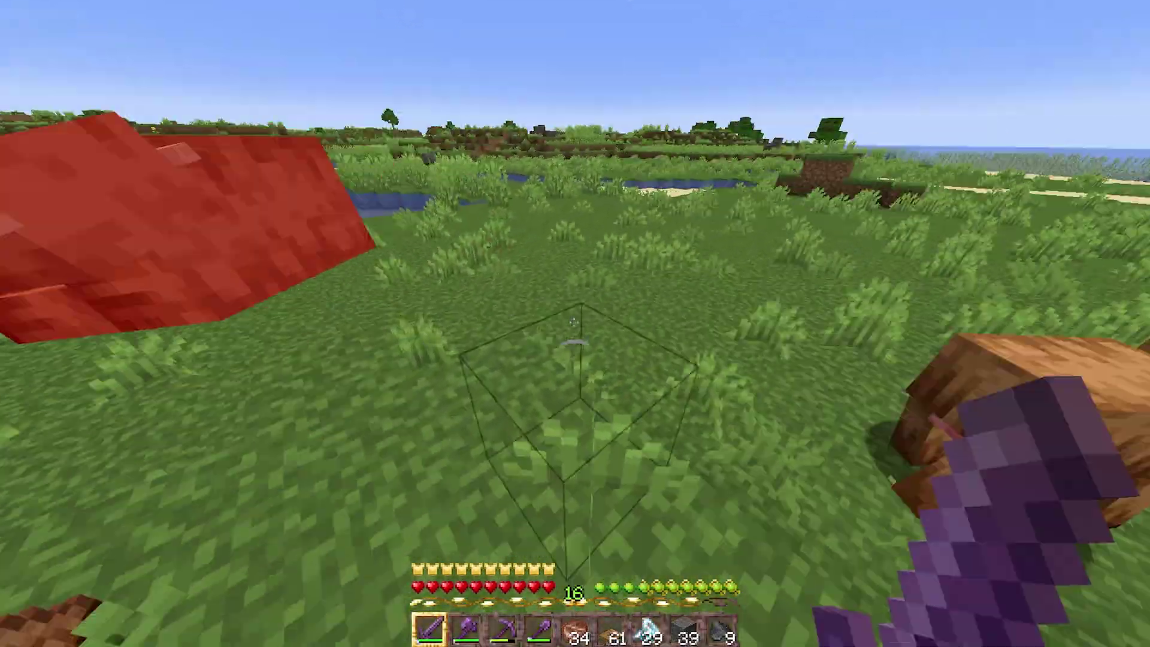
{"action": "left_click", "coordinate": [574, 323]}
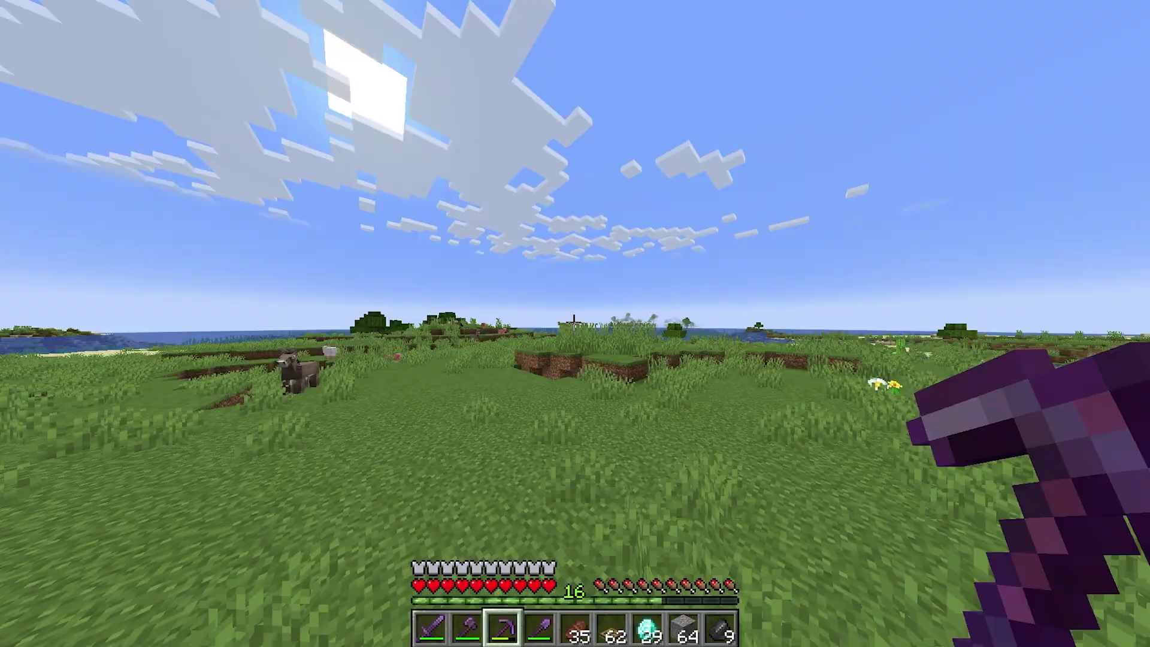
- Dig through the grass and dirt across the grassland with the Netherite Shovel
{"action": "key", "text": "w"}
{"action": "scroll", "coordinate": [574, 323], "scroll_direction": "down", "scroll_amount": 2}
{"action": "scroll", "coordinate": [573, 323], "scroll_direction": "up", "scroll_amount": 1}
{"action": "left_click", "coordinate": [574, 323]}
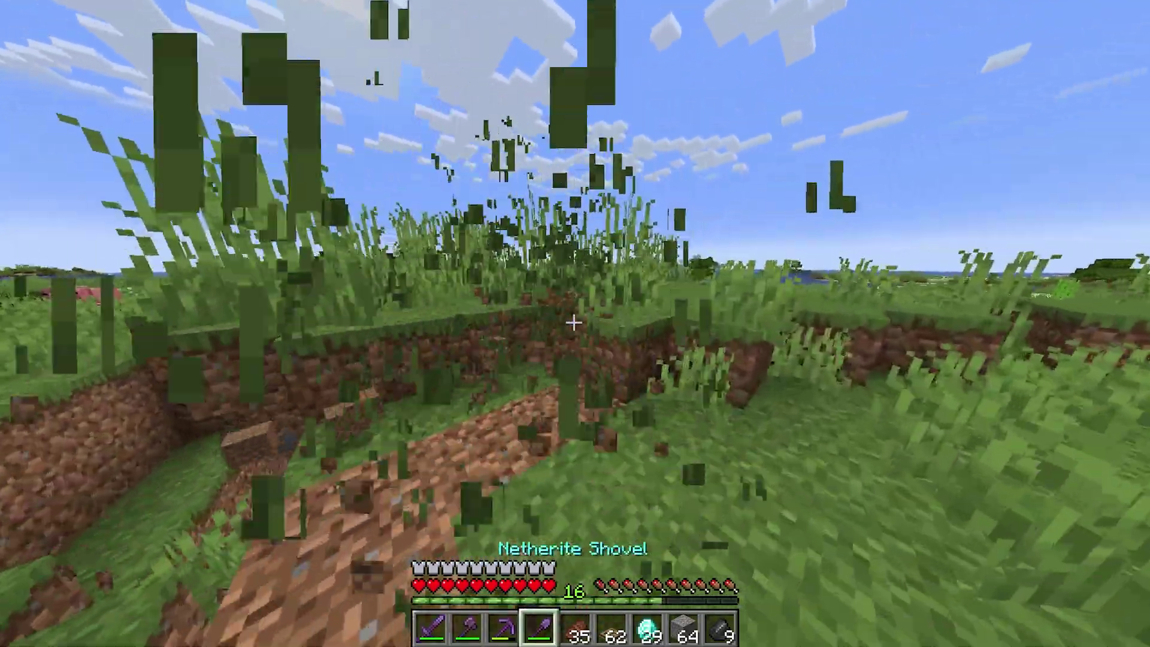
{"action": "key", "text": "w"}
{"action": "left_click", "coordinate": [574, 323]}
{"action": "key", "text": "space"}
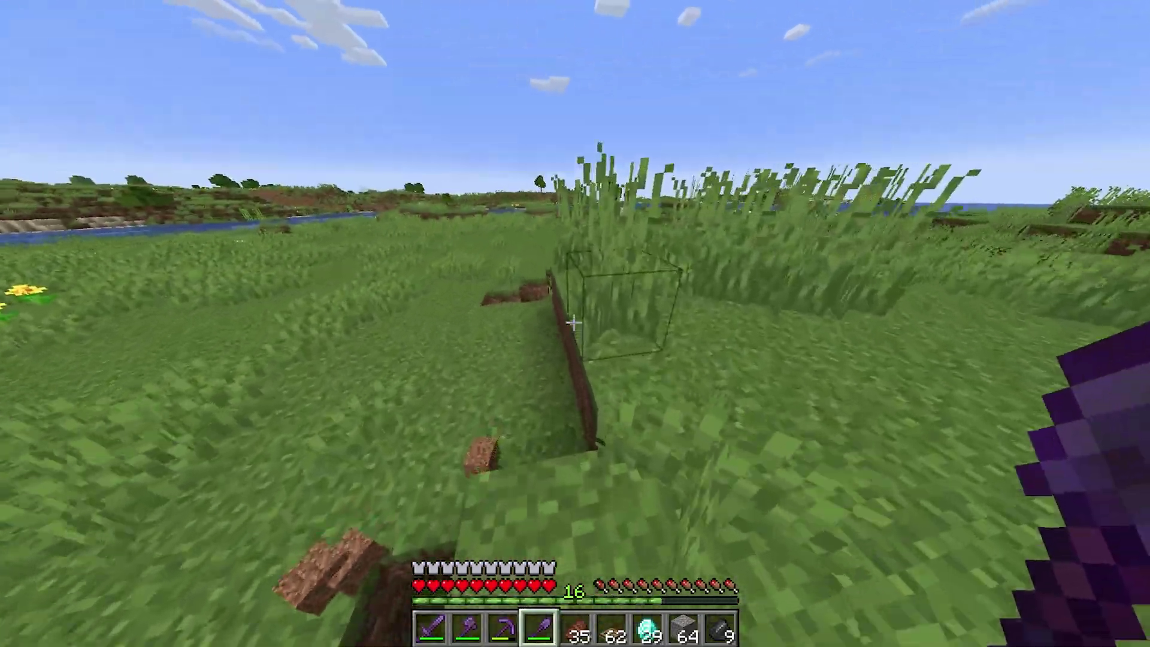
{"action": "key", "text": "w"}
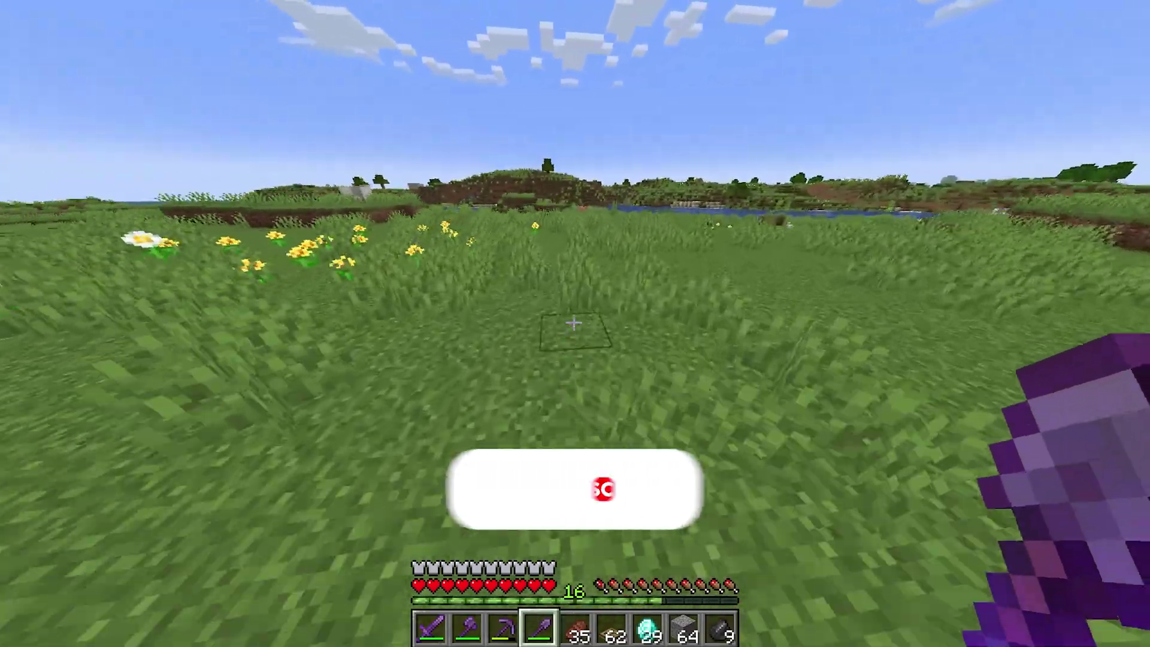
{"action": "scroll", "coordinate": [574, 323], "scroll_direction": "down", "scroll_amount": 1}
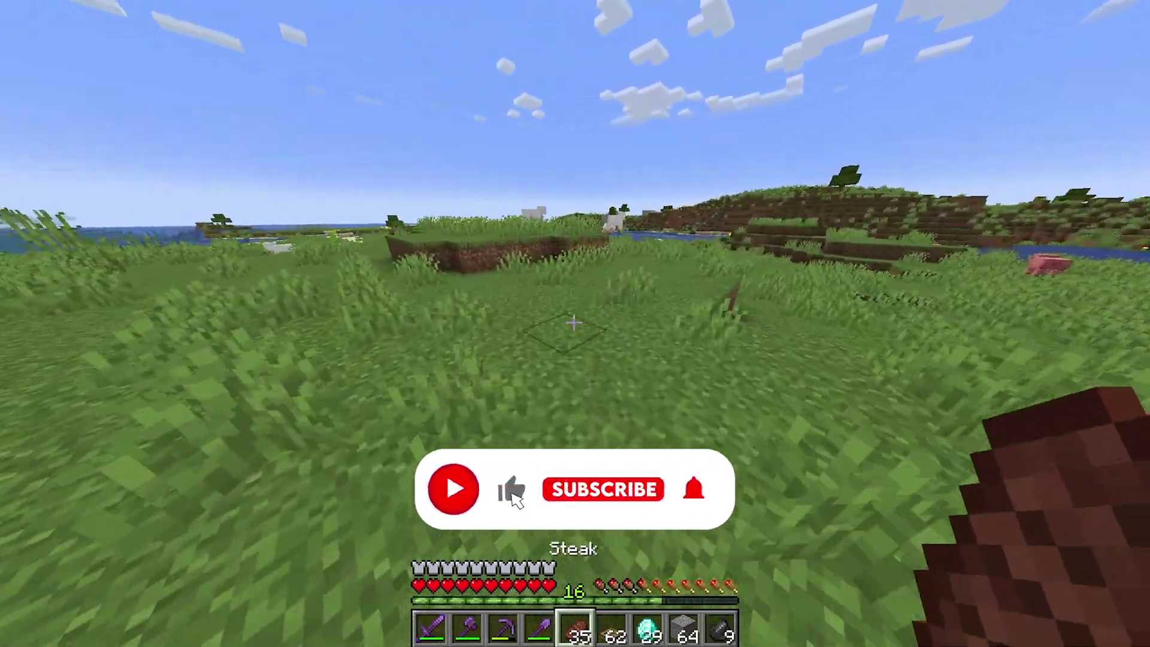
{"action": "key", "text": "w"}
{"action": "key", "text": "space"}
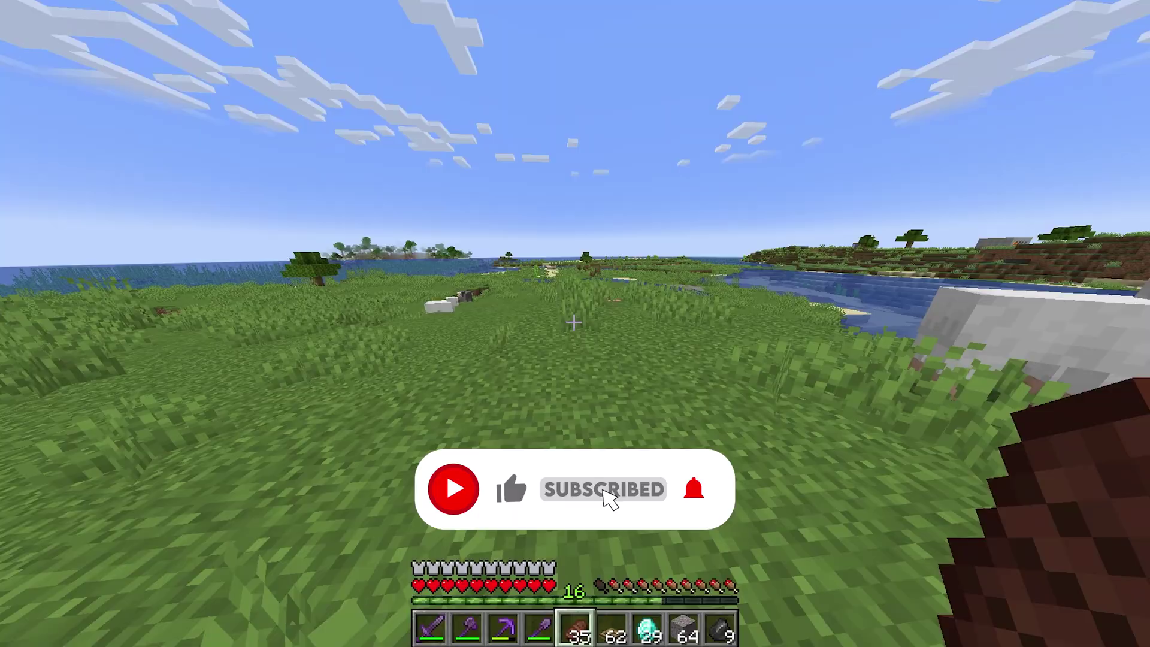
{"action": "key", "text": "w"}
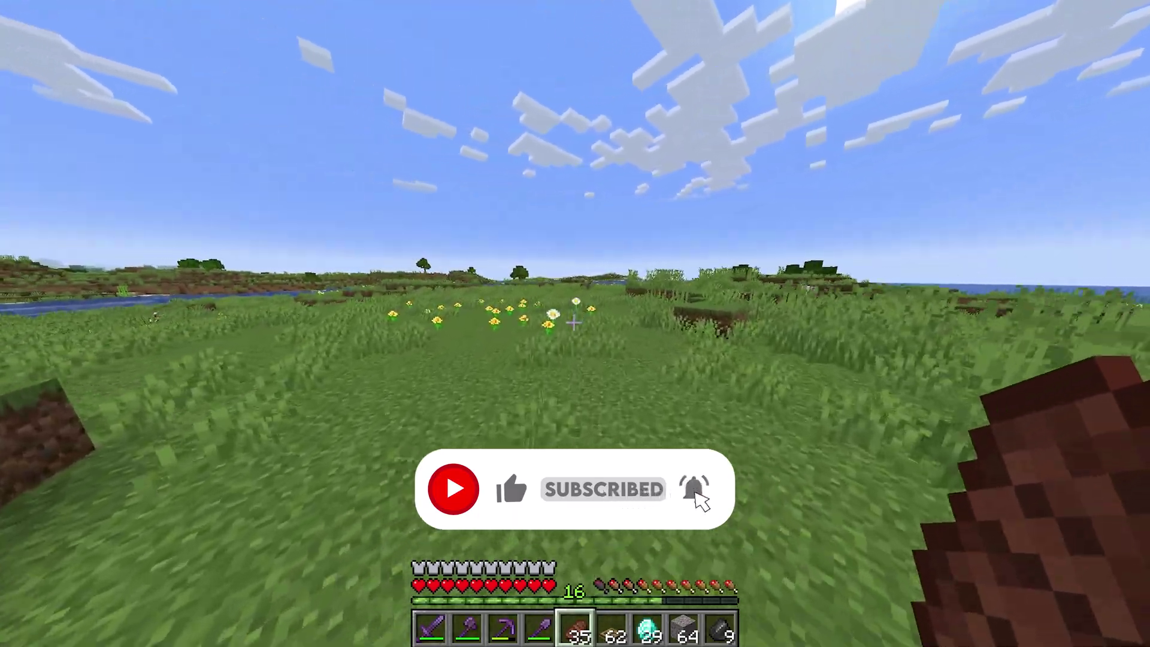
{"action": "key", "text": "w"}
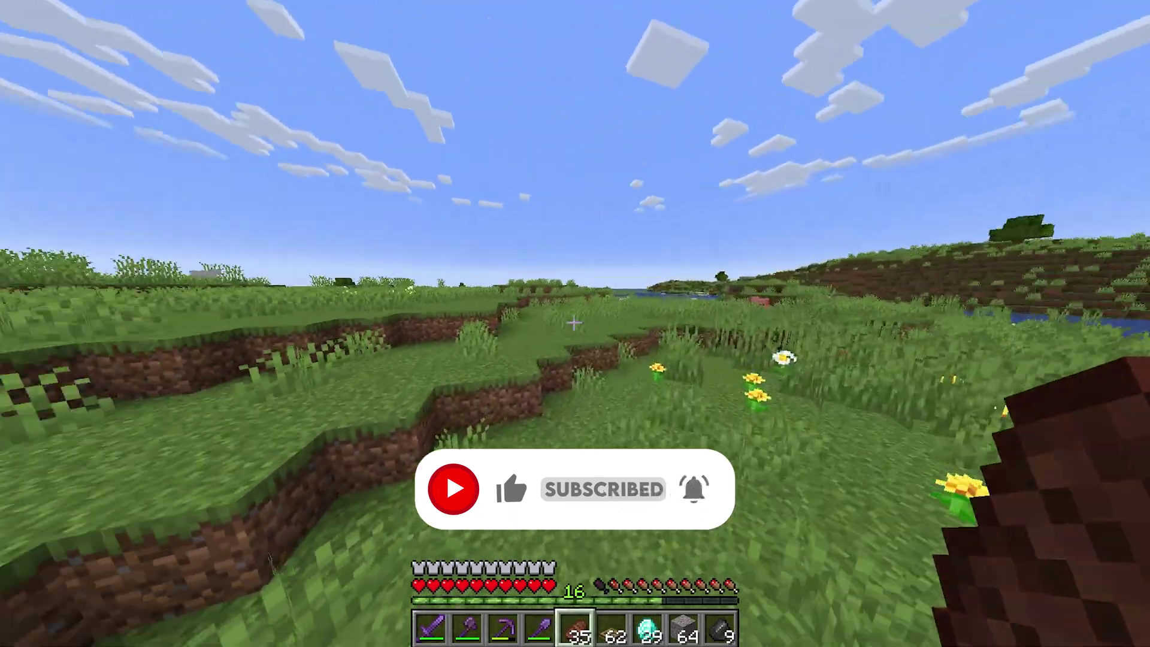
{"action": "key", "text": "w"}
{"action": "key", "text": "space"}
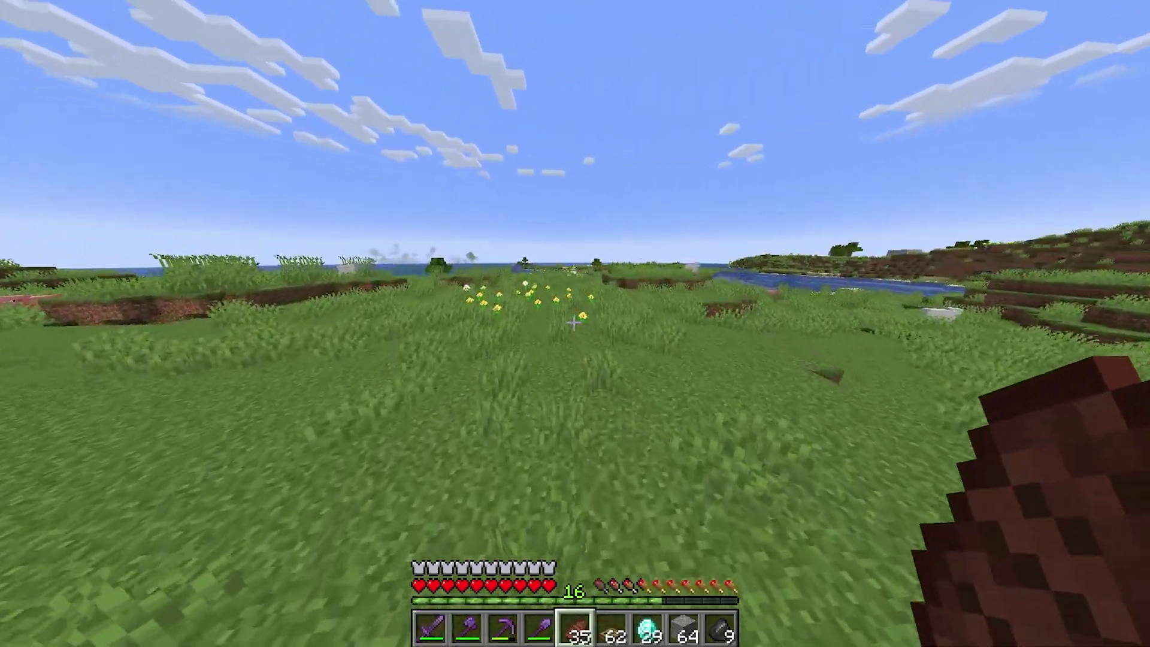
{"action": "key", "text": "w"}
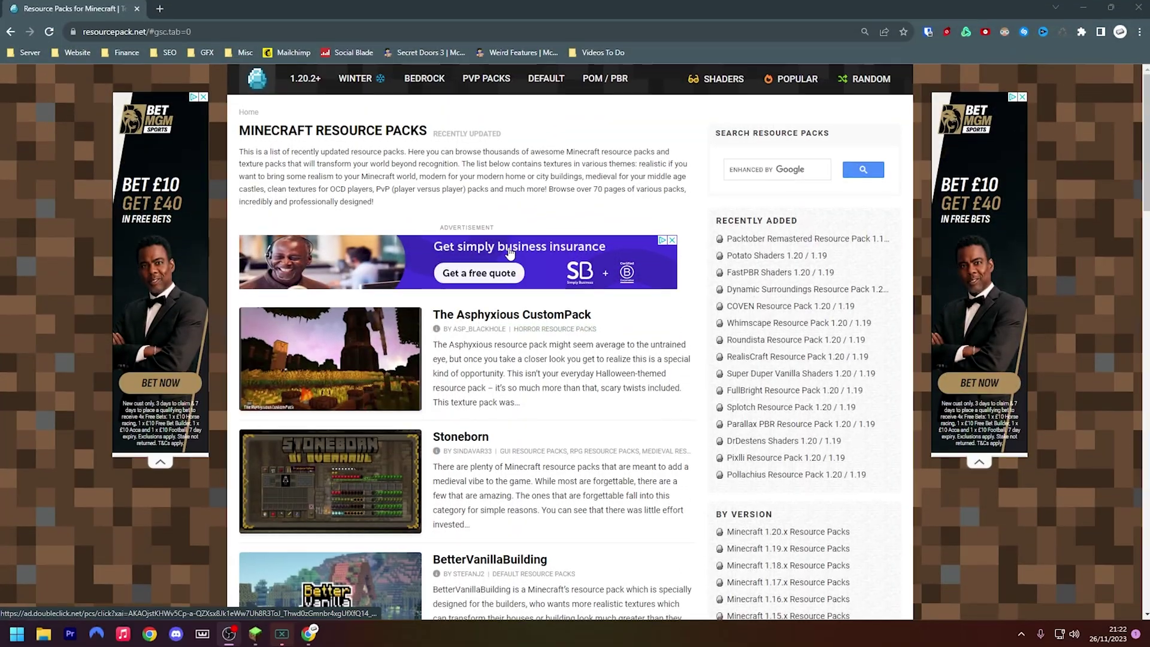
{"action": "scroll", "coordinate": [553, 254], "scroll_direction": "down", "scroll_amount": 4}
{"action": "scroll", "coordinate": [745, 258], "scroll_direction": "up", "scroll_amount": 4}
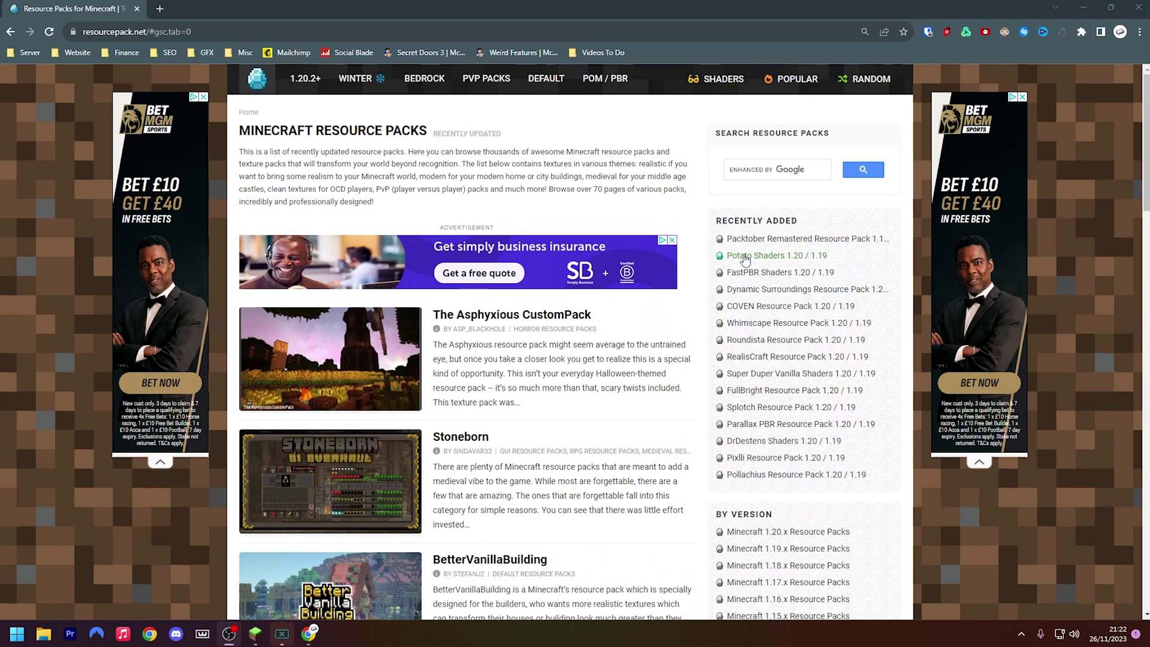
- Open a random resource pack on resourcepack.net and dismiss the advertisement overlay
{"action": "double_click", "coordinate": [155, 33]}
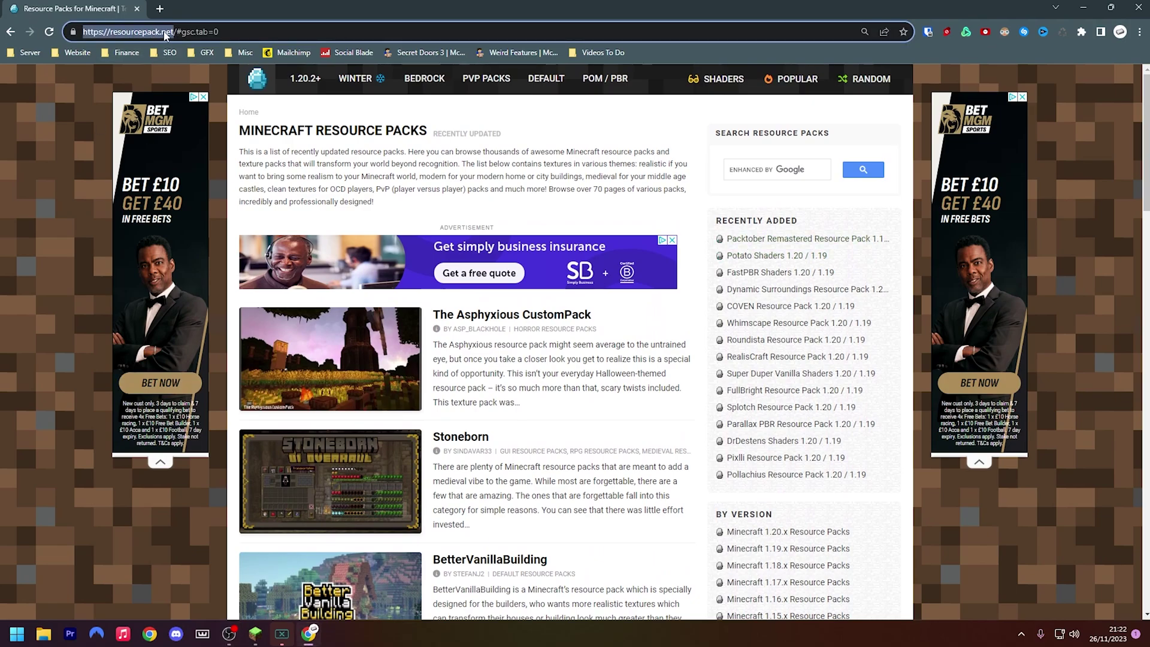
{"action": "left_click", "coordinate": [404, 216]}
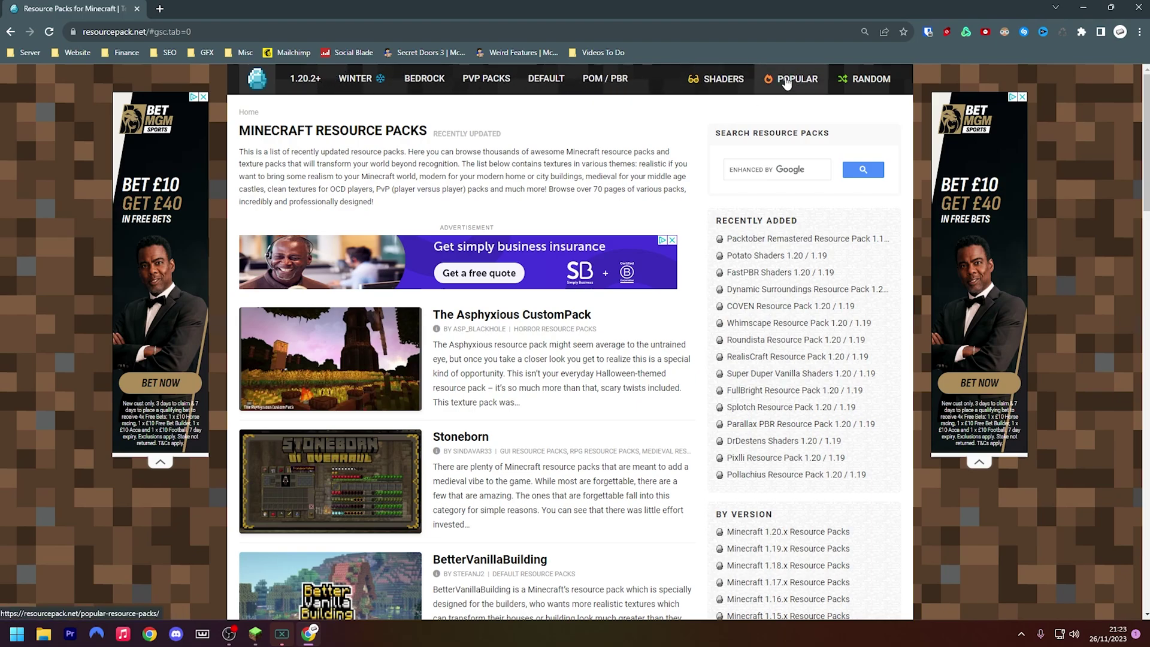
{"action": "left_click", "coordinate": [870, 80]}
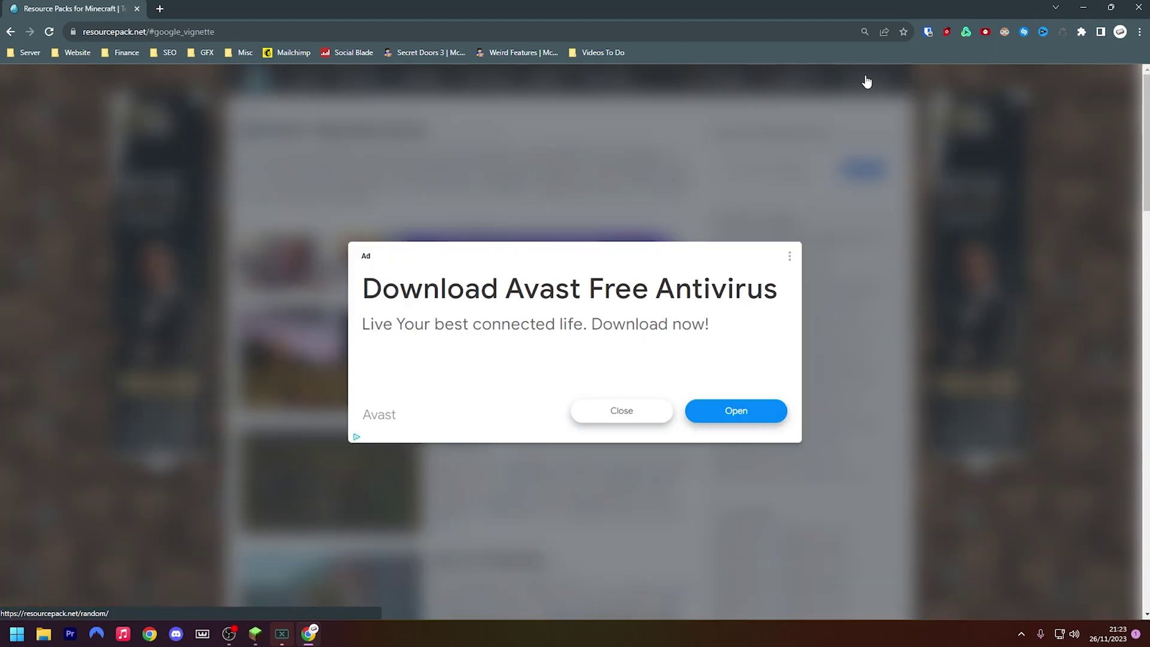
{"action": "left_click", "coordinate": [605, 408]}
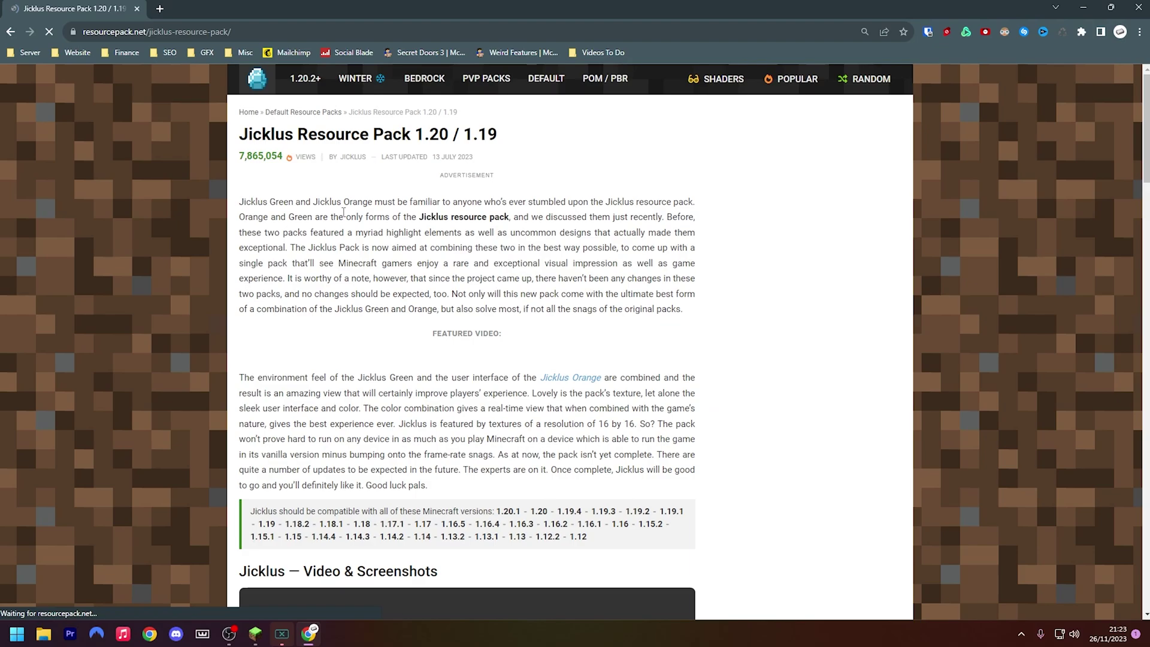
- Examine the Jicklus Resource Pack page for supported versions, installation instructions and the Java Edition download links
{"action": "scroll", "coordinate": [533, 210], "scroll_direction": "down", "scroll_amount": 15}
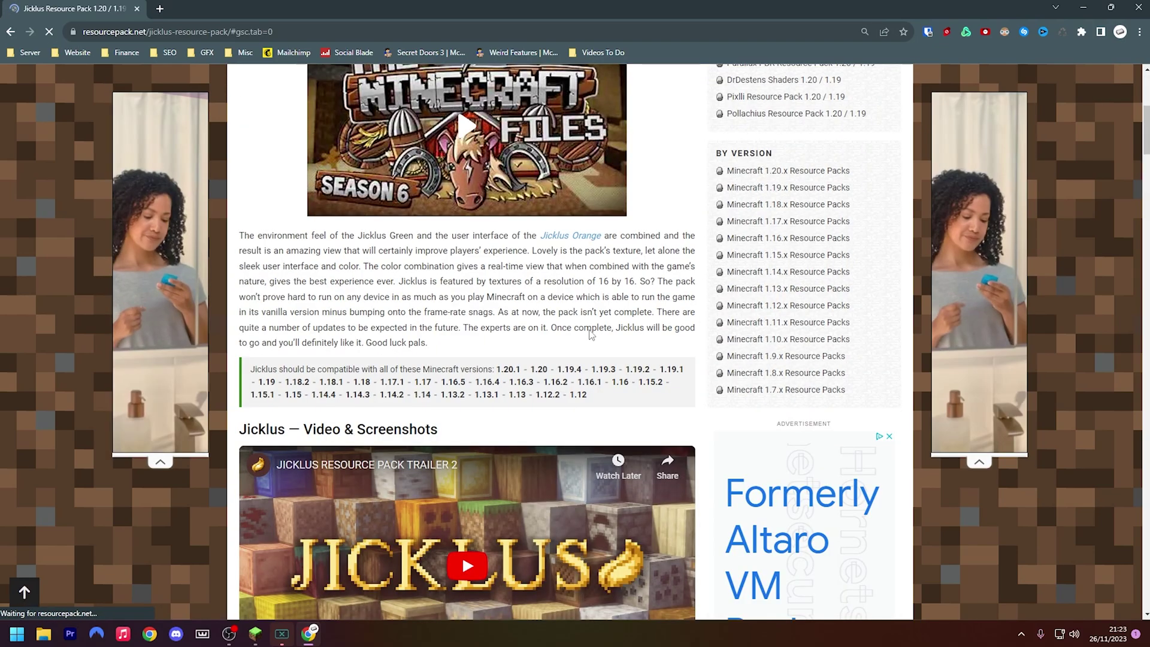
{"action": "scroll", "coordinate": [648, 353], "scroll_direction": "down", "scroll_amount": 5}
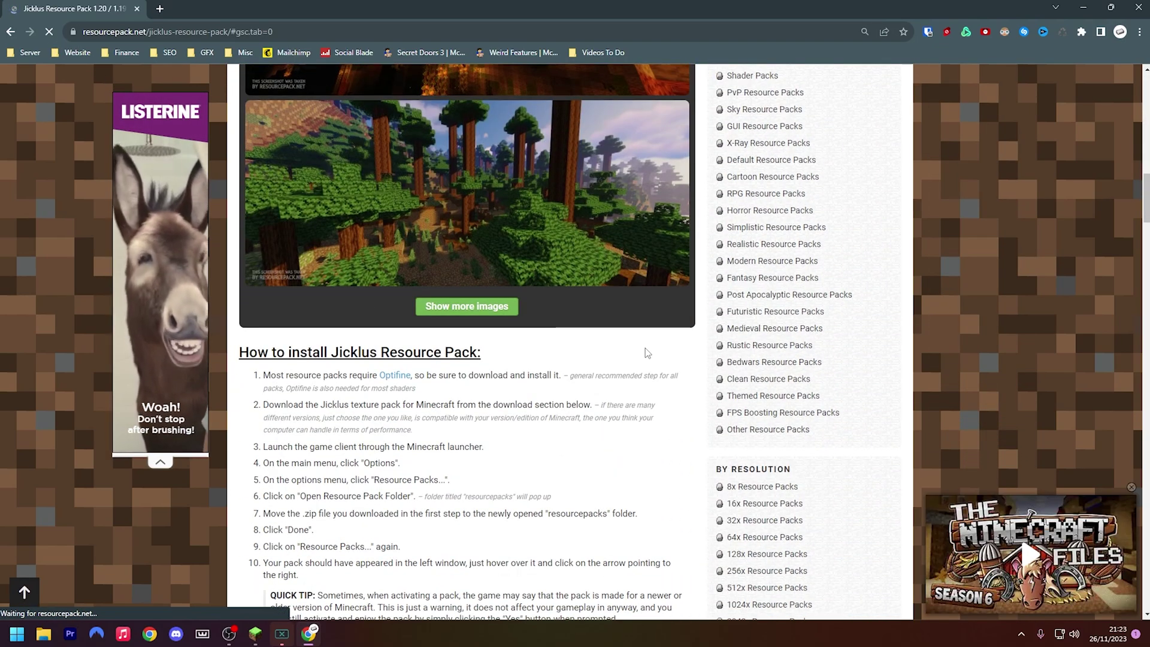
{"action": "scroll", "coordinate": [645, 347], "scroll_direction": "up", "scroll_amount": 20}
{"action": "scroll", "coordinate": [392, 175], "scroll_direction": "down", "scroll_amount": 1}
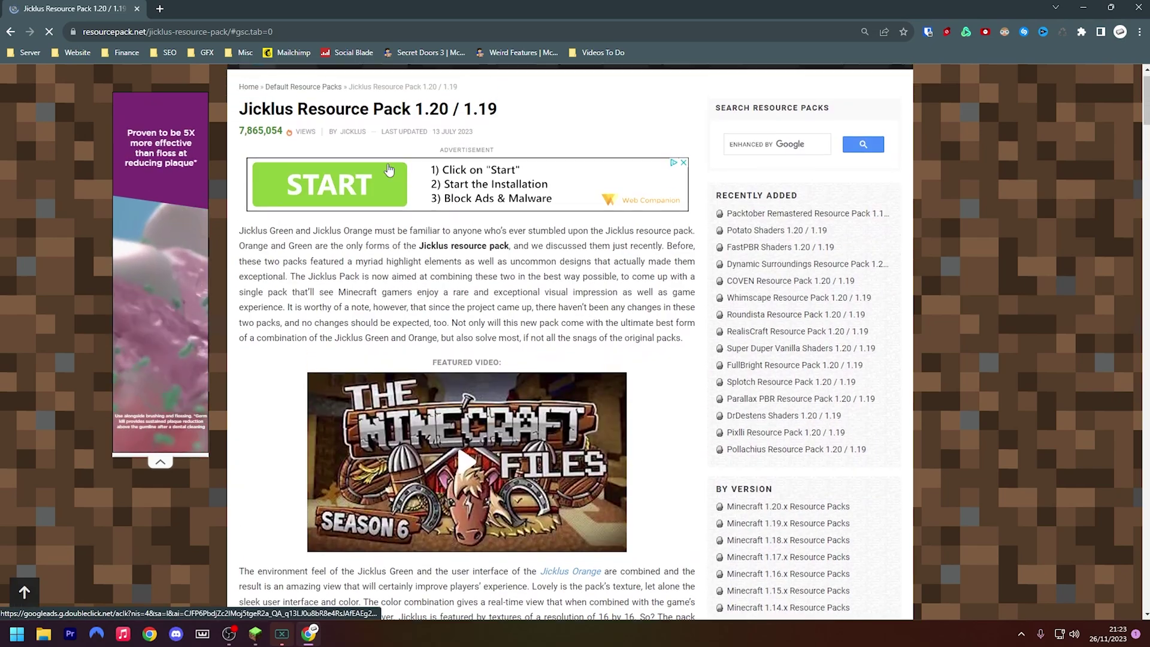
{"action": "scroll", "coordinate": [383, 171], "scroll_direction": "up", "scroll_amount": 1}
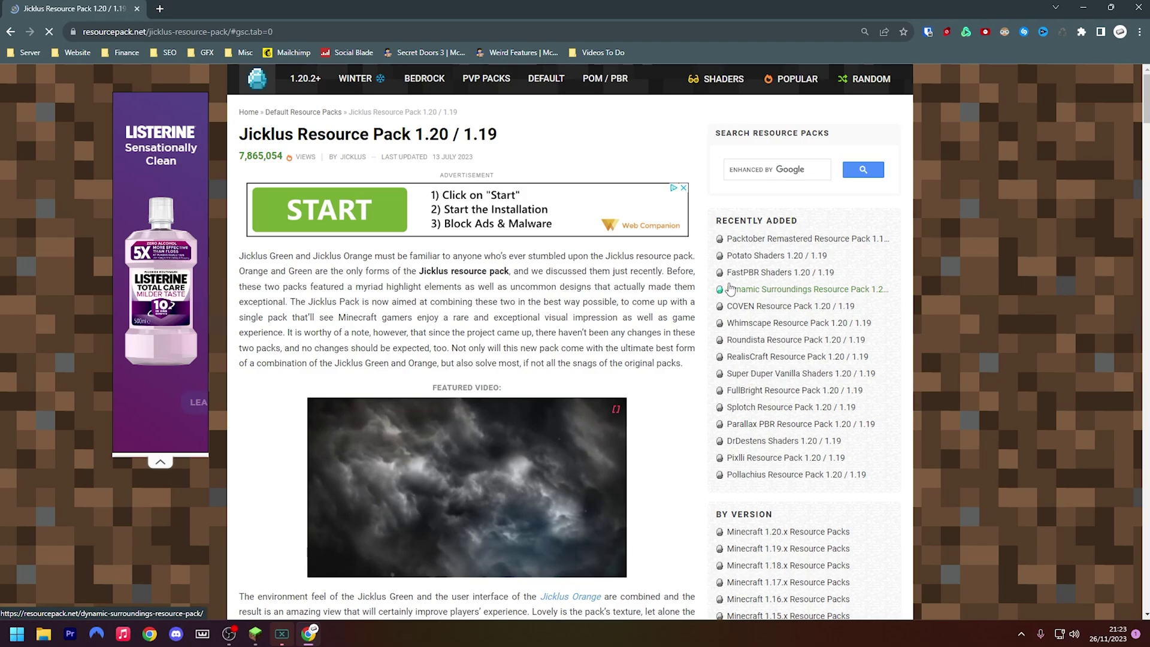
{"action": "scroll", "coordinate": [593, 393], "scroll_direction": "down", "scroll_amount": 6}
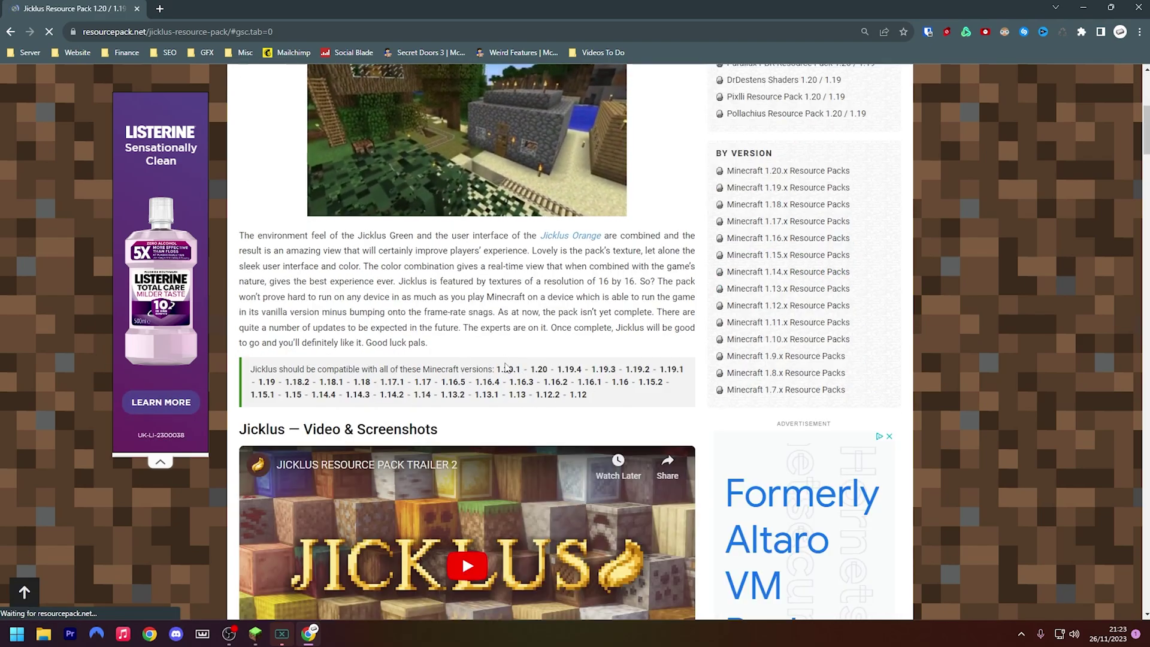
{"action": "scroll", "coordinate": [529, 383], "scroll_direction": "down", "scroll_amount": 7}
{"action": "scroll", "coordinate": [491, 360], "scroll_direction": "down", "scroll_amount": 20}
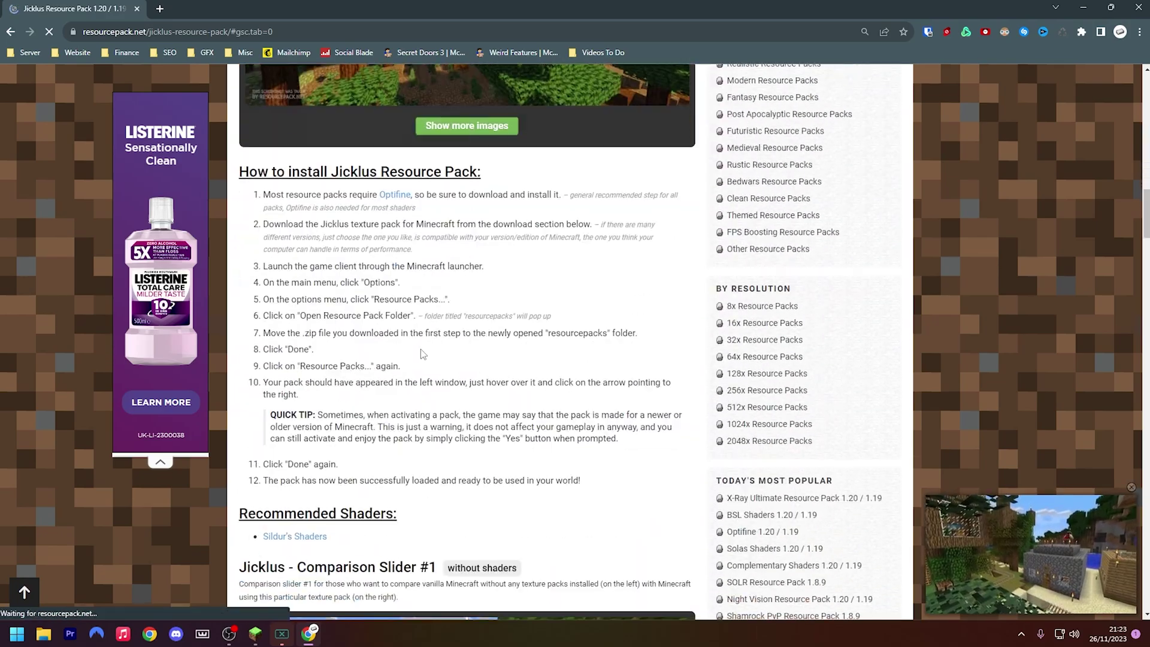
{"action": "scroll", "coordinate": [506, 308], "scroll_direction": "down", "scroll_amount": 3}
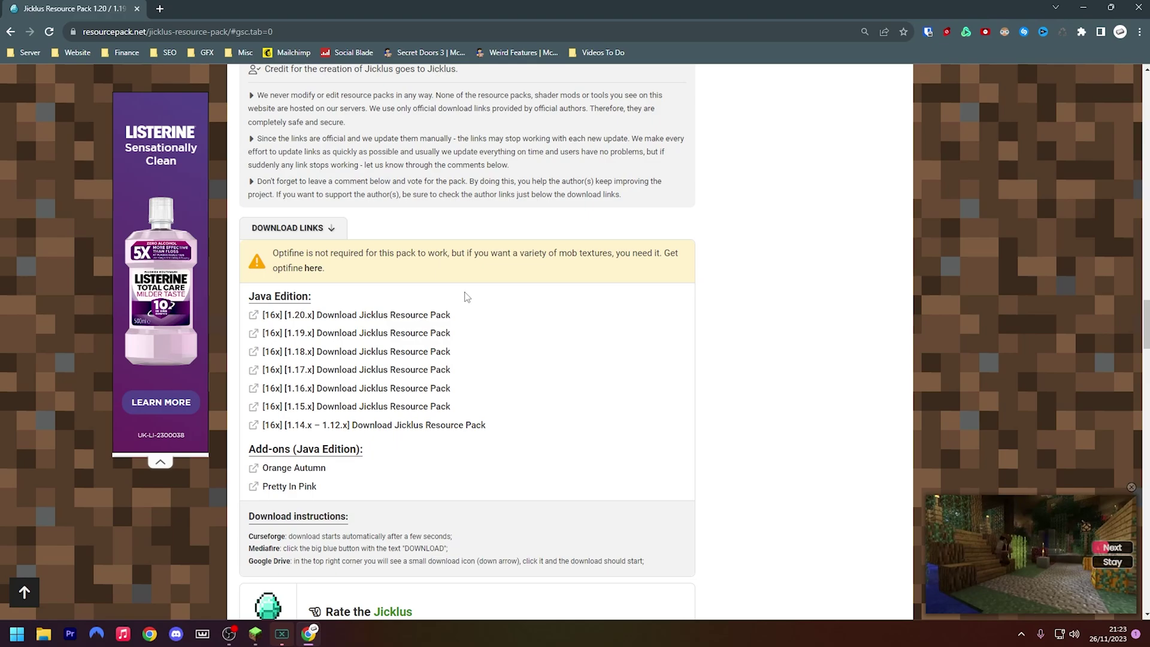
{"action": "scroll", "coordinate": [465, 298], "scroll_direction": "up", "scroll_amount": 1}
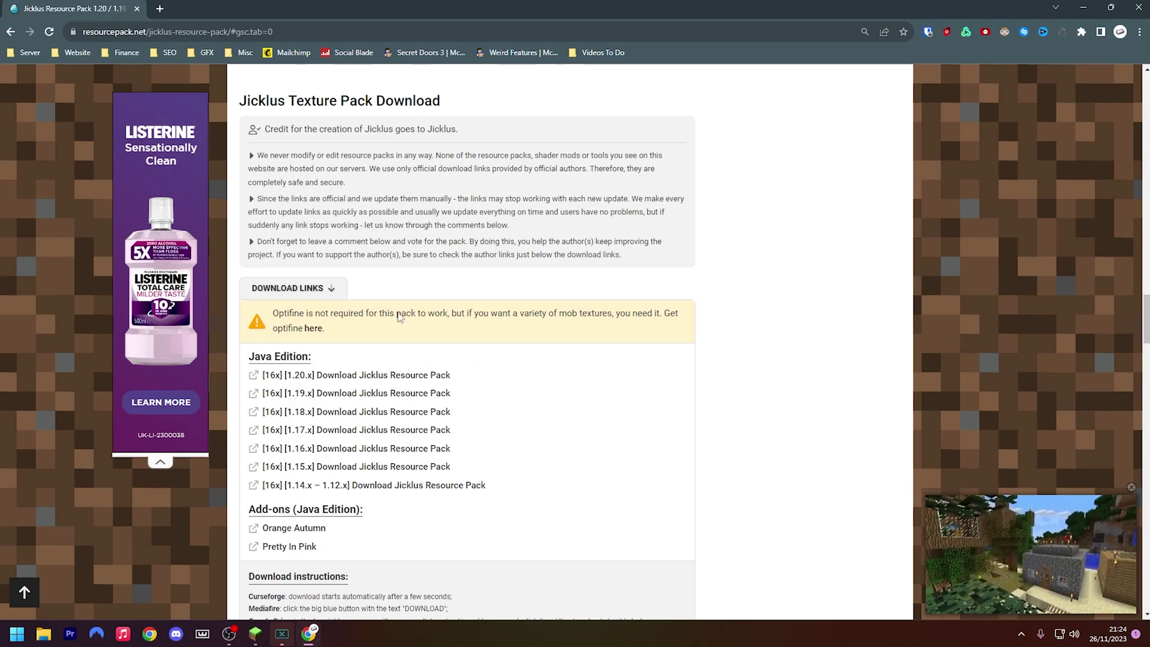
{"action": "scroll", "coordinate": [373, 348], "scroll_direction": "down", "scroll_amount": 2}
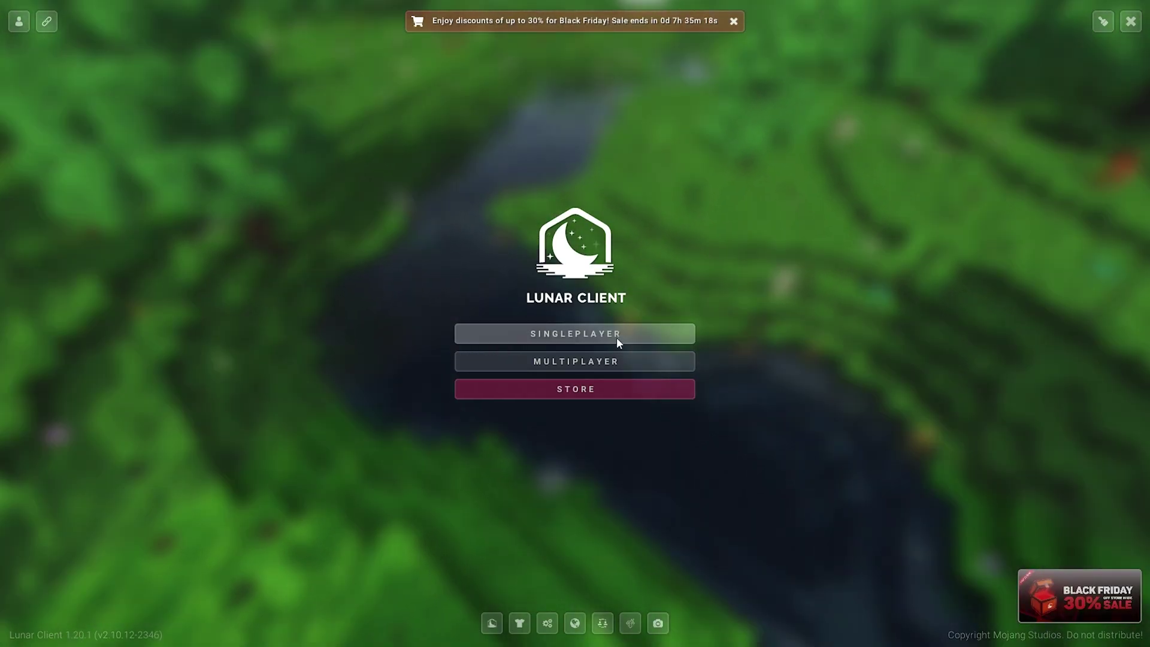
- Switch to Lunar Client, load a singleplayer world and pause the game
{"action": "left_click", "coordinate": [617, 336]}
{"action": "left_click", "coordinate": [479, 126]}
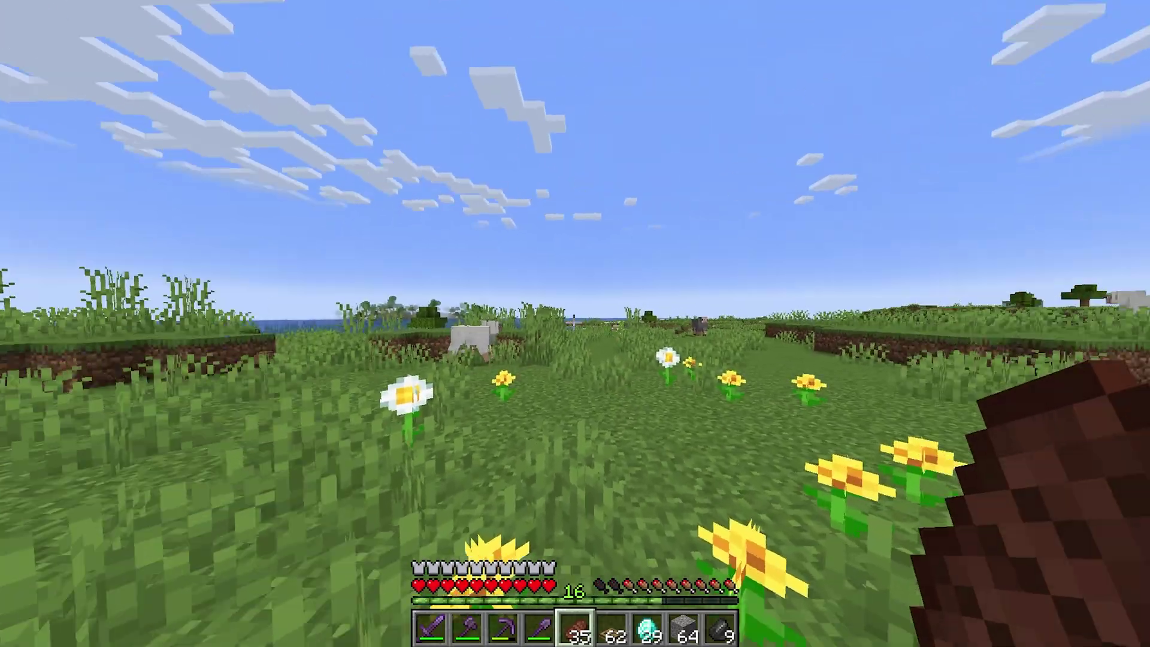
{"action": "key", "text": "Escape"}
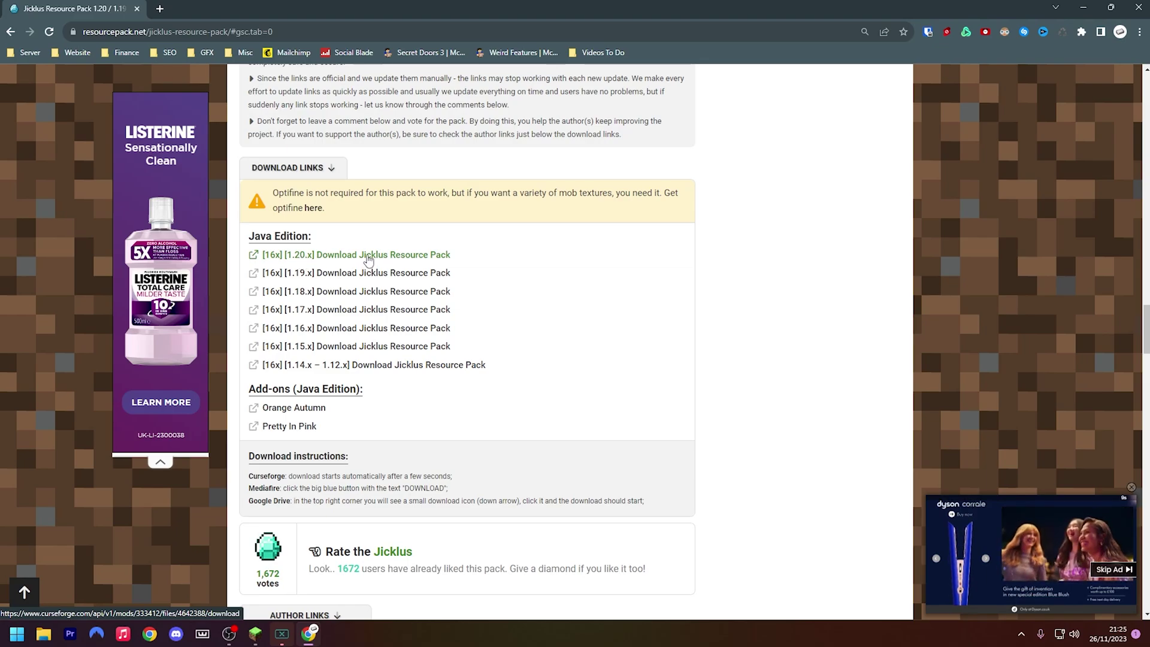
- Switch to the browser, download the 16x 1.20.x Java Edition Jicklus pack and show JICKLUS.zip in its folder
{"action": "left_click", "coordinate": [345, 258]}
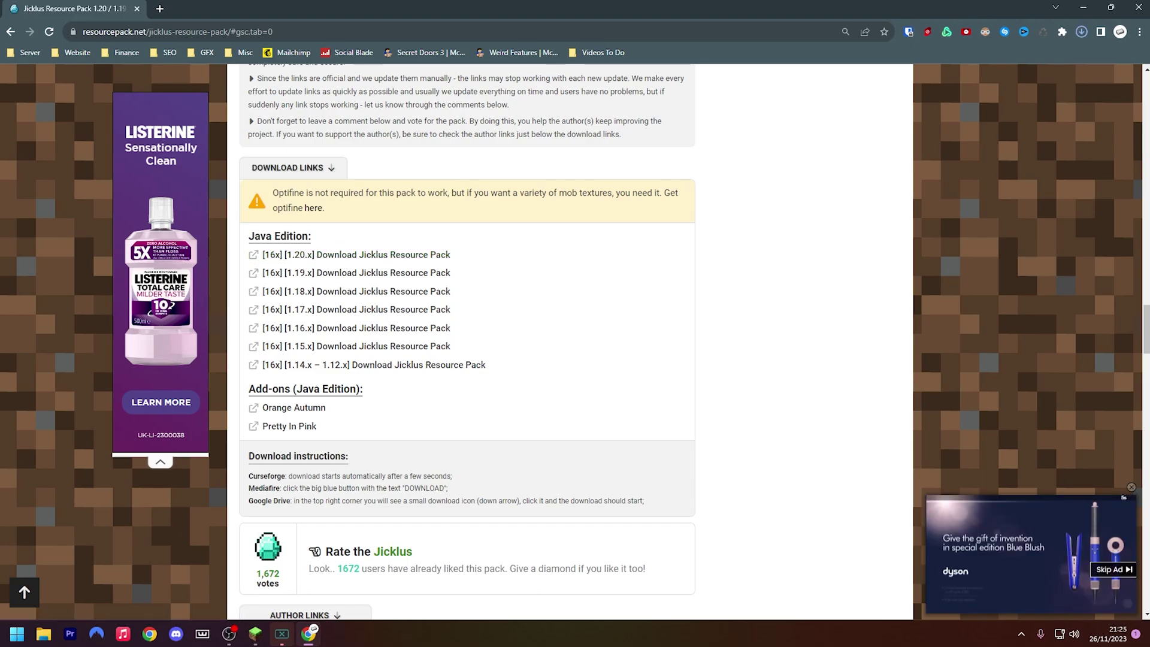
{"action": "left_click", "coordinate": [1082, 31]}
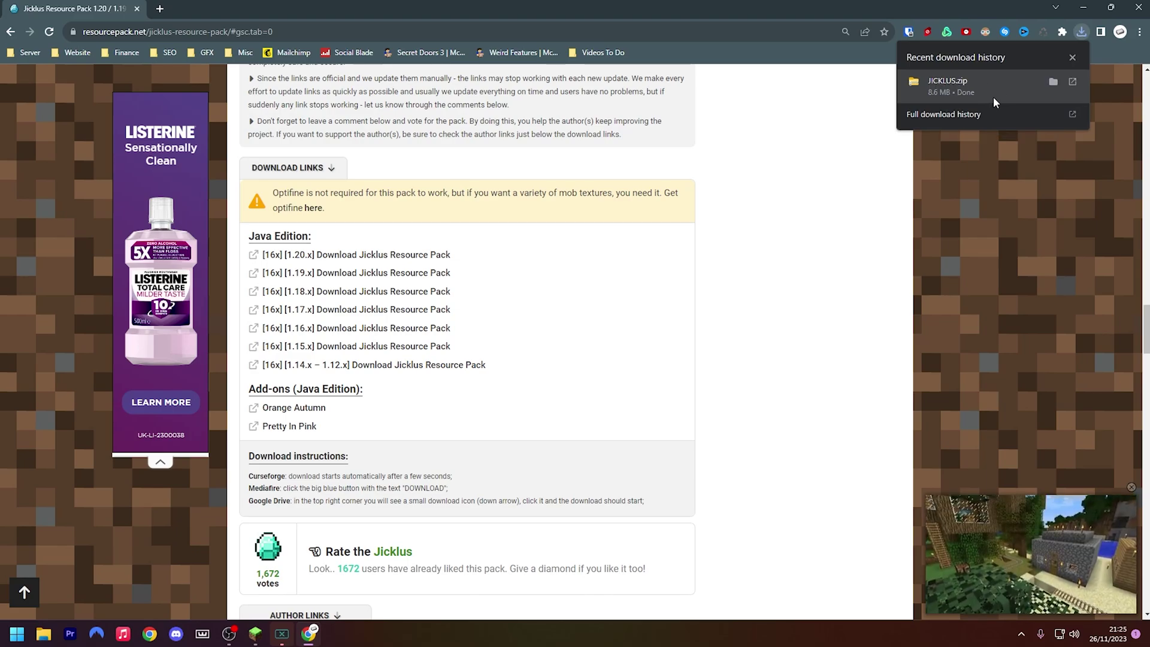
{"action": "left_click", "coordinate": [1053, 82]}
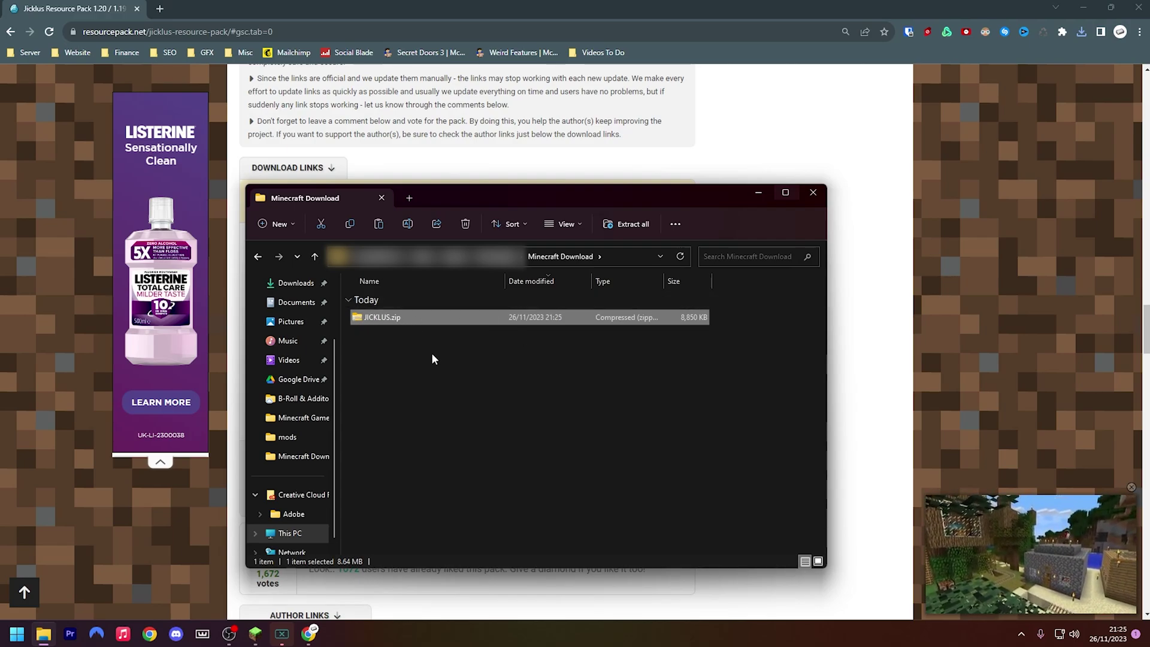
- Extract JICKLUS.zip into a JICKLUS folder inside Minecraft Download, then return to the Minecraft Download folder
{"action": "right_click", "coordinate": [389, 322]}
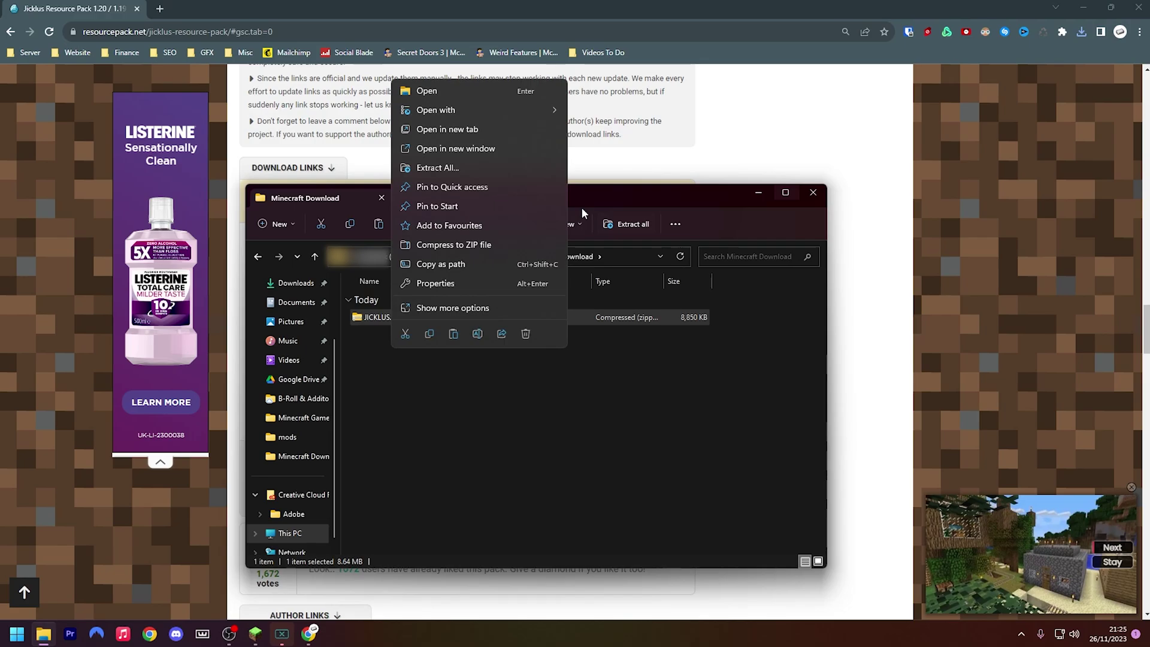
{"action": "left_click", "coordinate": [448, 169]}
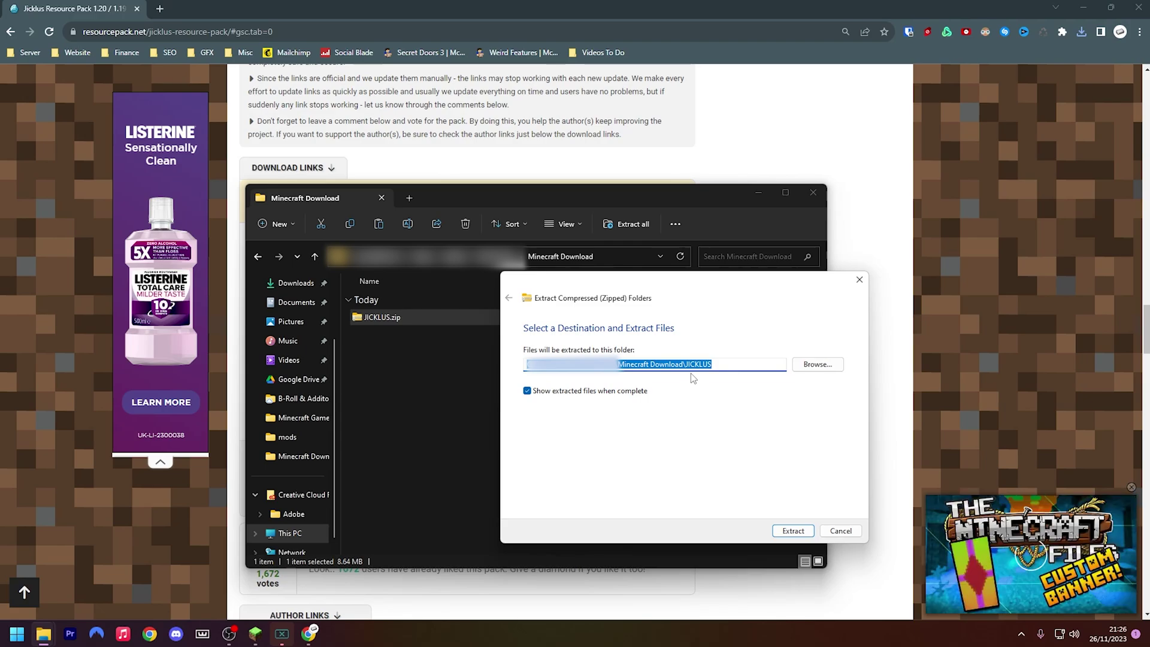
{"action": "left_click_drag", "start_coordinate": [674, 284], "coordinate": [635, 277]}
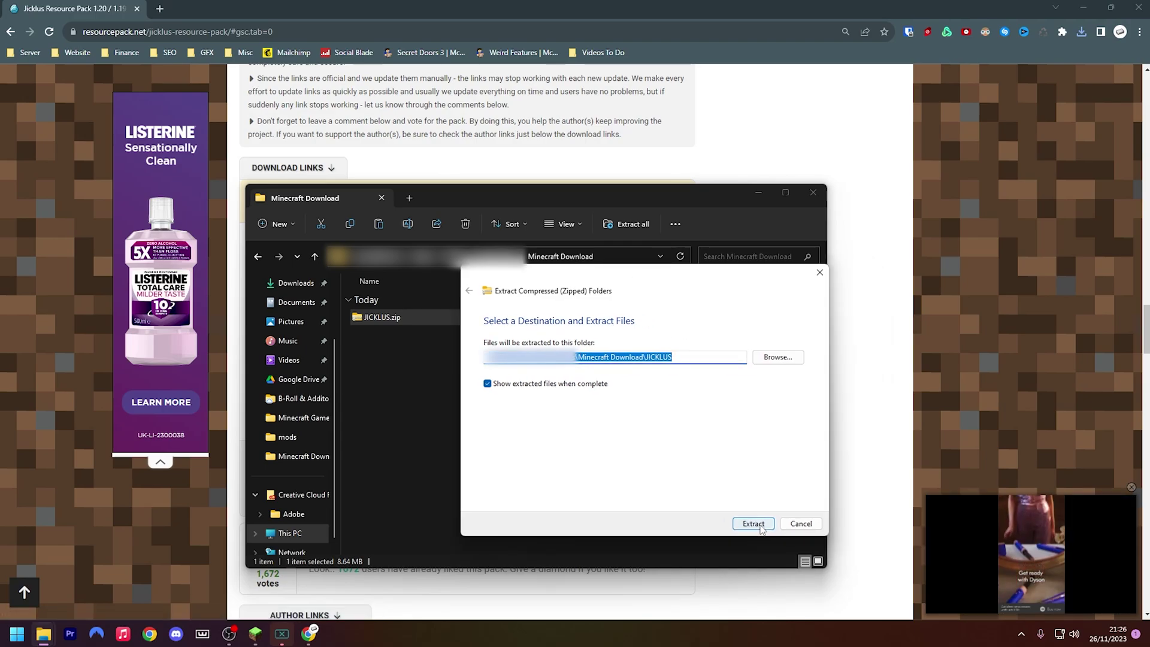
{"action": "left_click", "coordinate": [754, 524]}
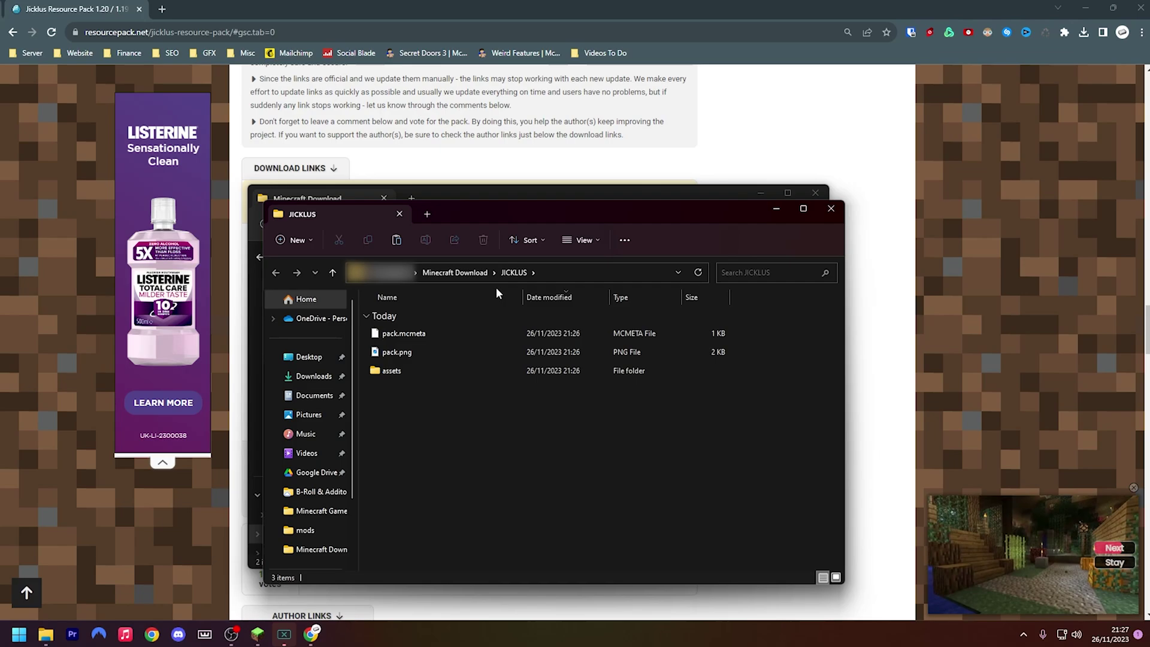
{"action": "left_click", "coordinate": [454, 272]}
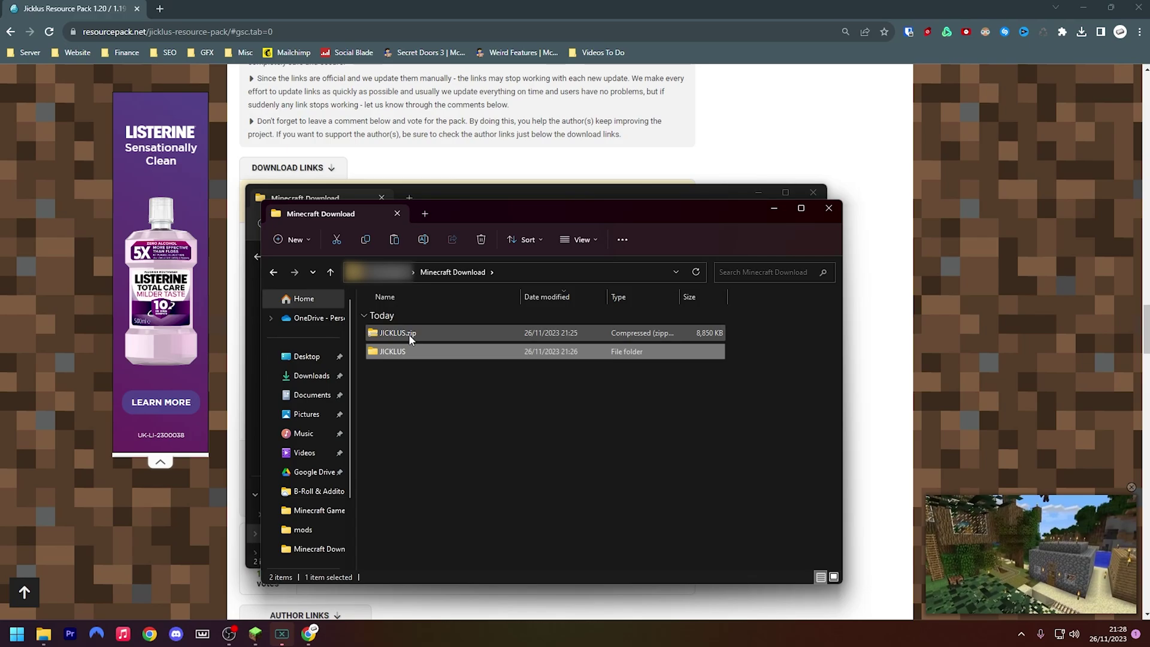
- Check whether file name extensions are set to show in the folder view
{"action": "left_click", "coordinate": [595, 240]}
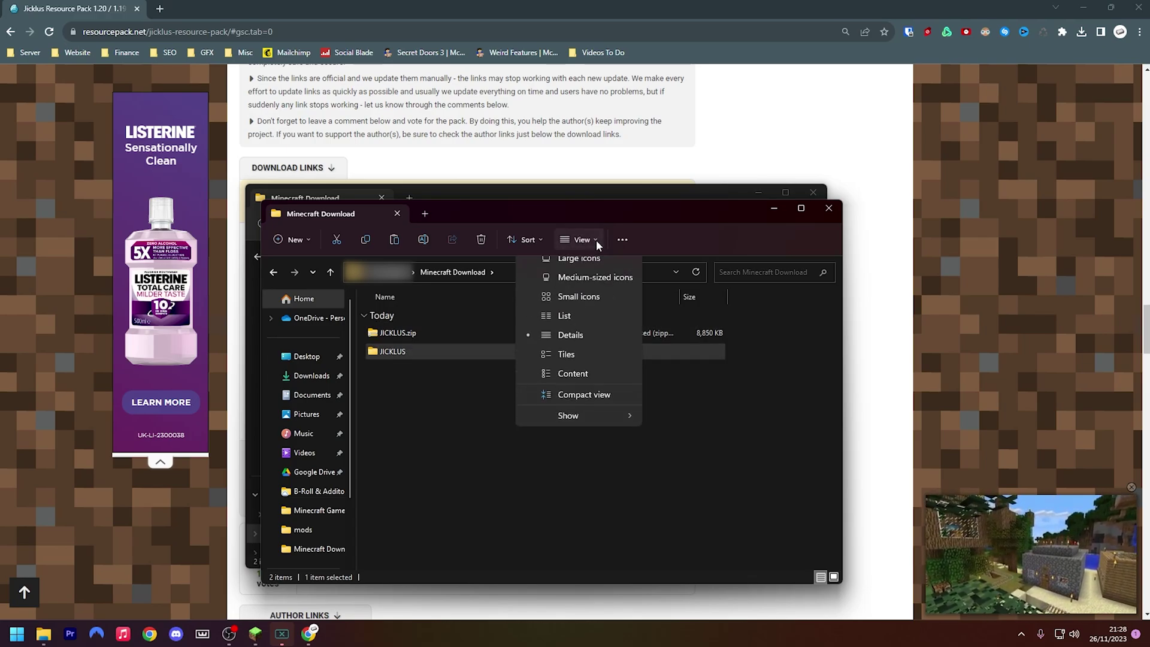
{"action": "mouse_move", "coordinate": [620, 444]}
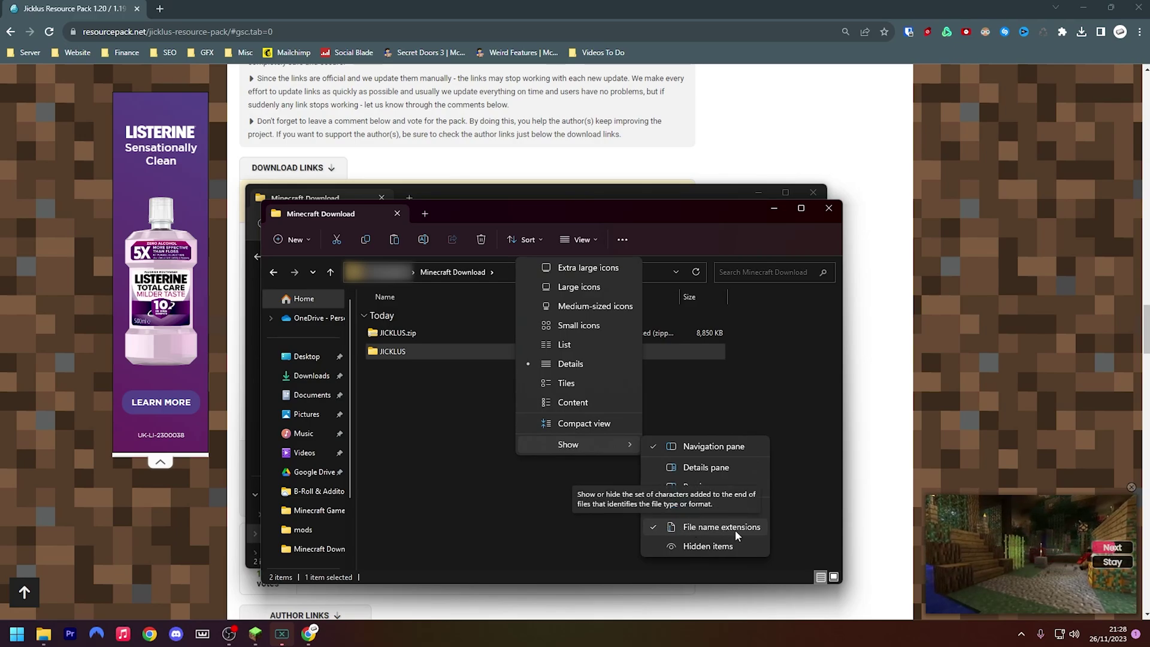
{"action": "left_click", "coordinate": [501, 454]}
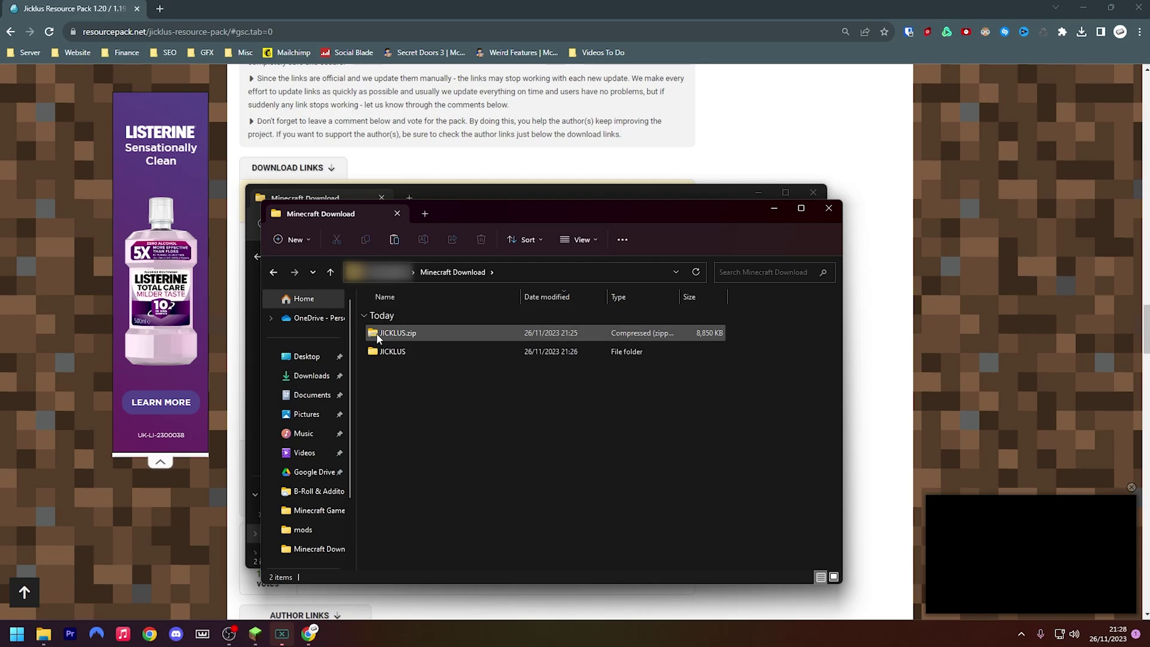
- Delete the original JICKLUS.zip from the Minecraft Download folder
{"action": "left_click", "coordinate": [416, 336]}
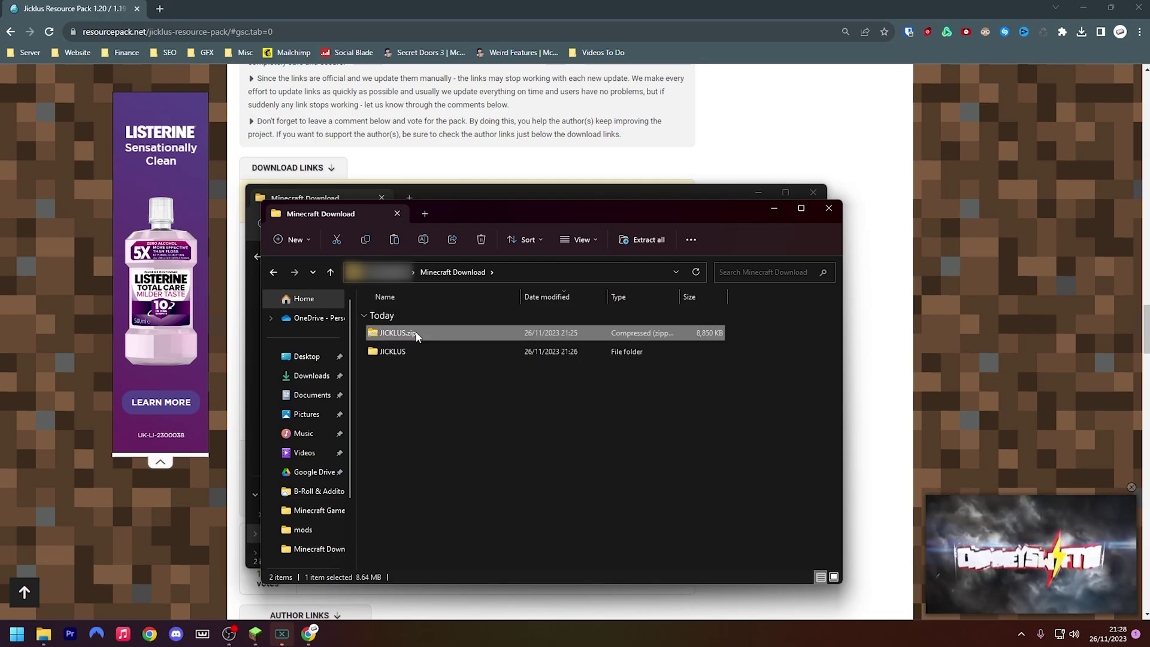
{"action": "right_click", "coordinate": [416, 334]}
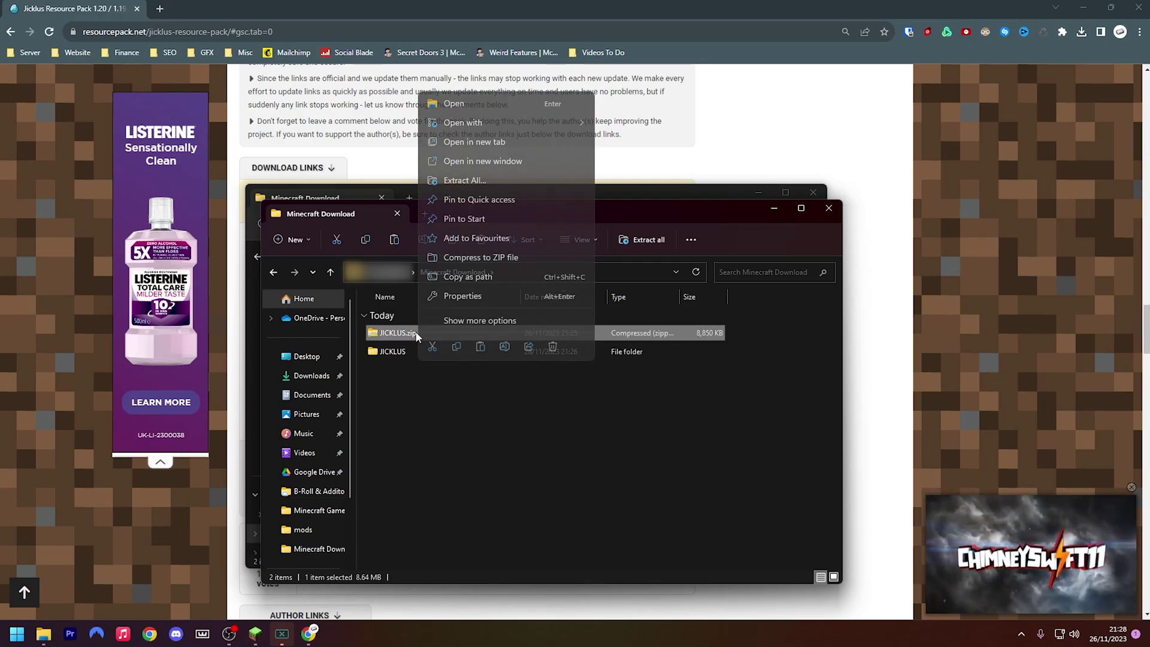
{"action": "left_click", "coordinate": [552, 348]}
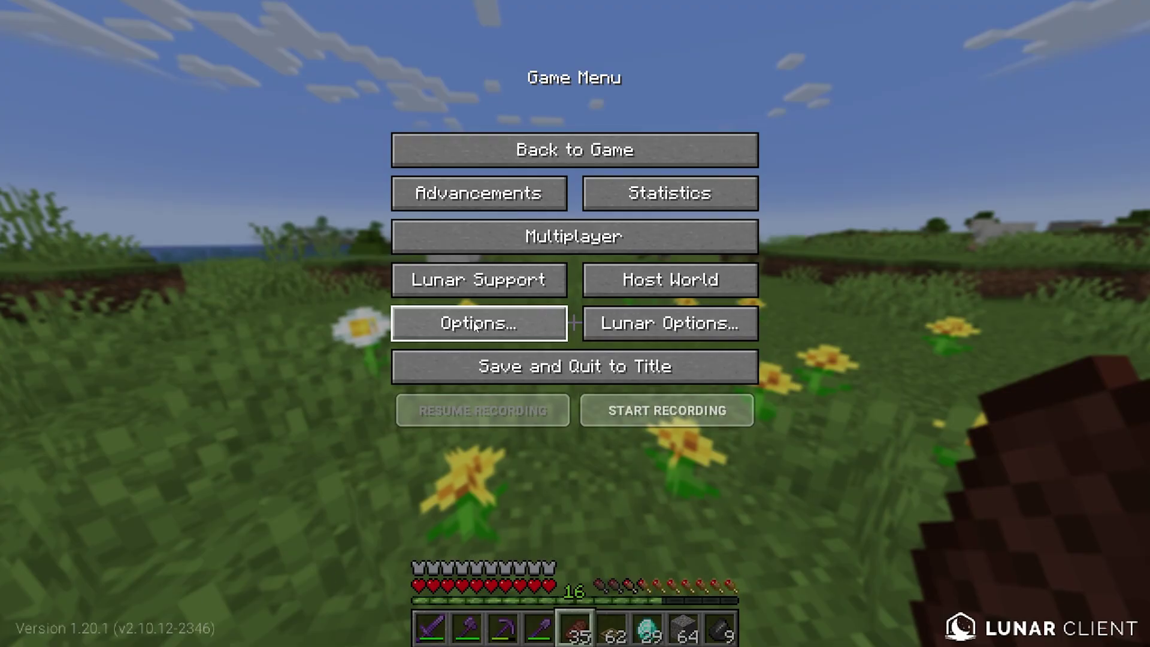
- Switch to Minecraft, open its resource pack folder and move the extracted JICKLUS folder into resourcepacks
{"action": "left_click", "coordinate": [545, 315]}
{"action": "left_click", "coordinate": [480, 334]}
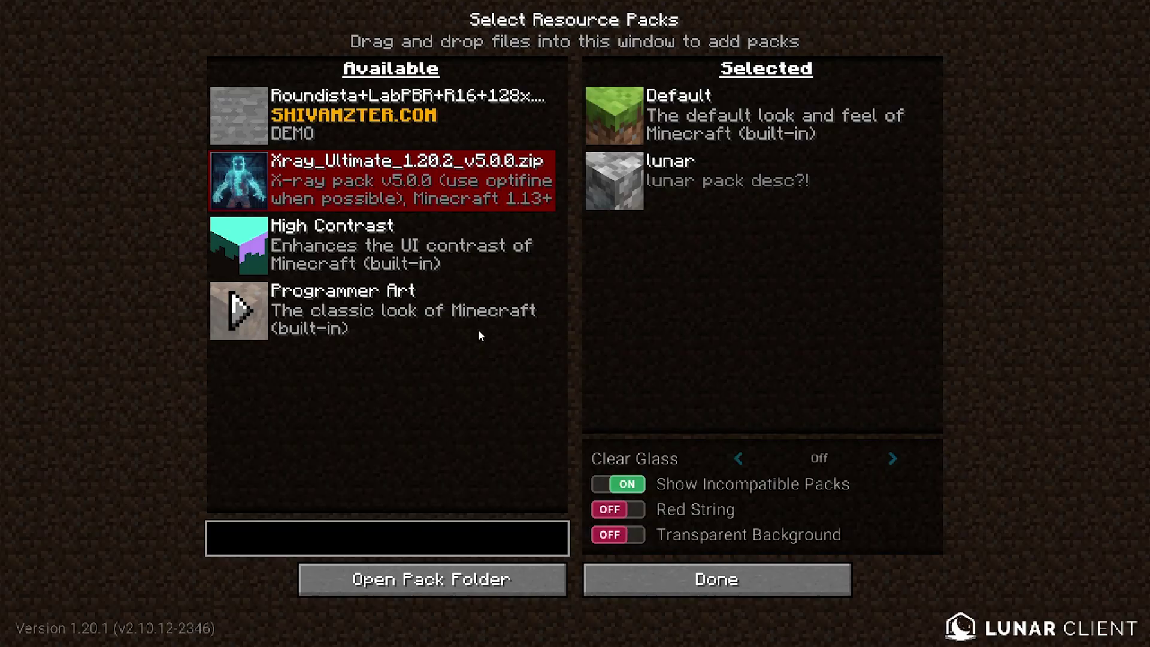
{"action": "left_click", "coordinate": [425, 584]}
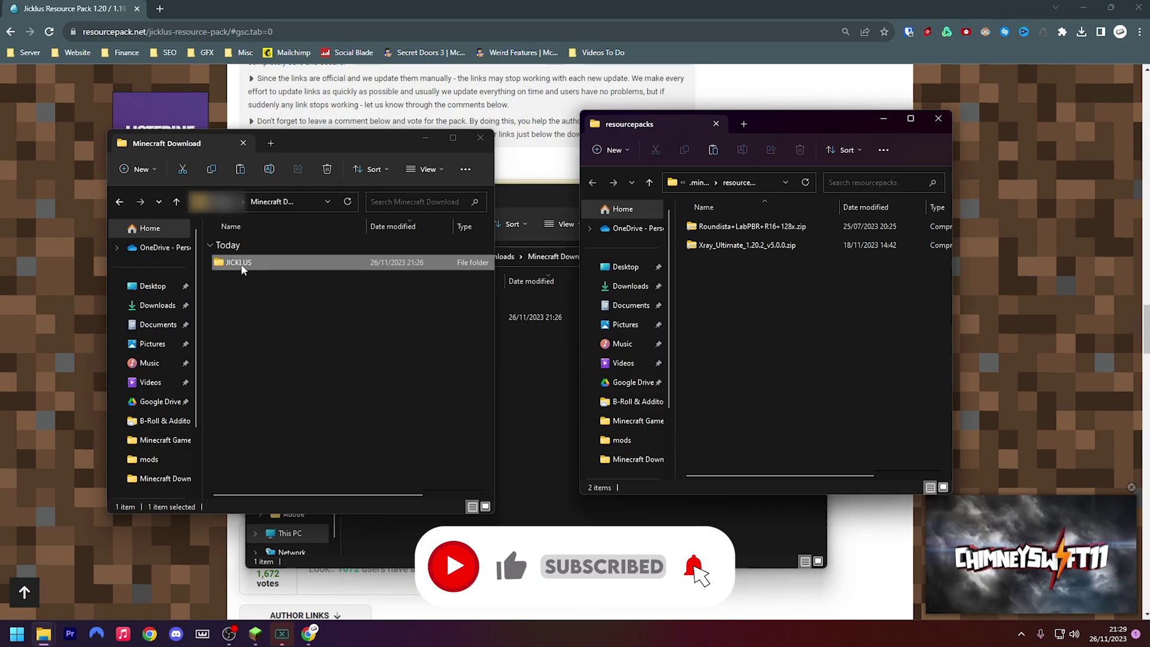
{"action": "left_click_drag", "start_coordinate": [242, 265], "coordinate": [743, 350]}
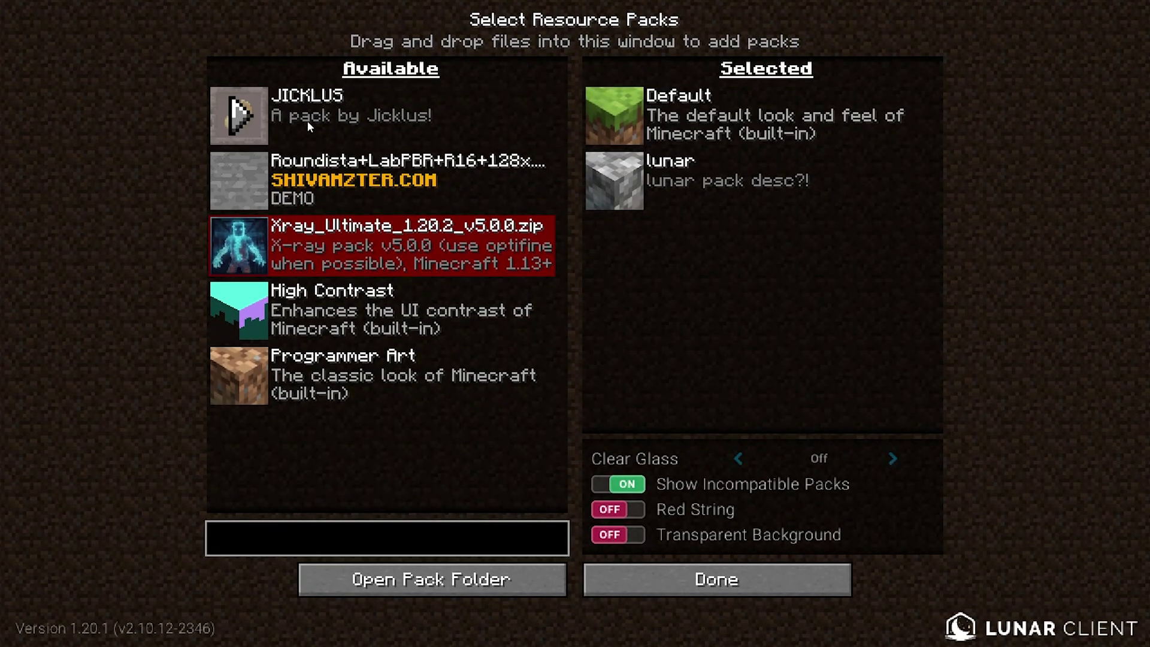
- Add JICKLUS to the selected resource packs, apply the selection and return to the game
{"action": "left_click", "coordinate": [243, 117]}
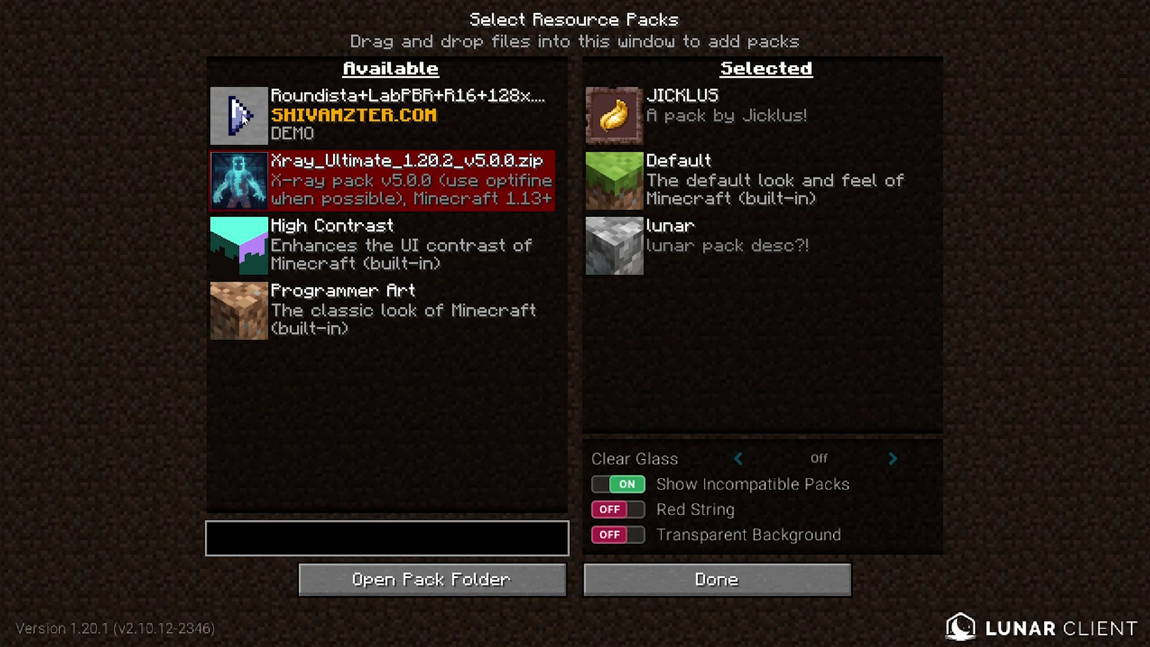
{"action": "left_click", "coordinate": [628, 129]}
{"action": "left_click", "coordinate": [628, 166]}
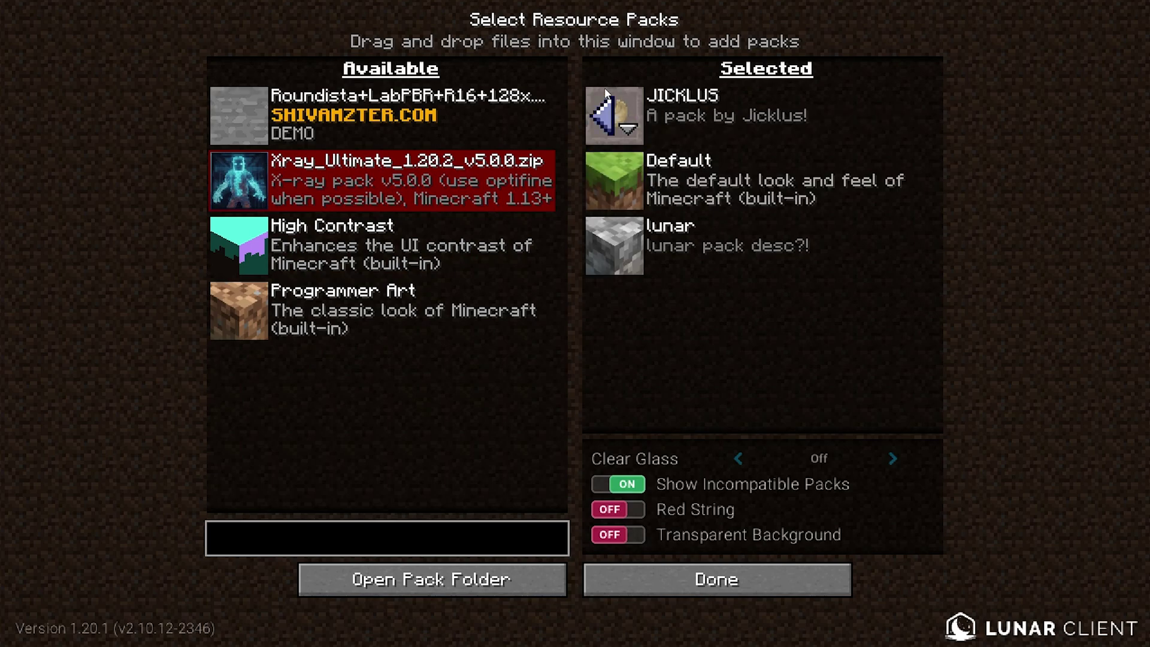
{"action": "left_click", "coordinate": [689, 580]}
{"action": "left_click", "coordinate": [590, 430]}
{"action": "left_click", "coordinate": [575, 148]}
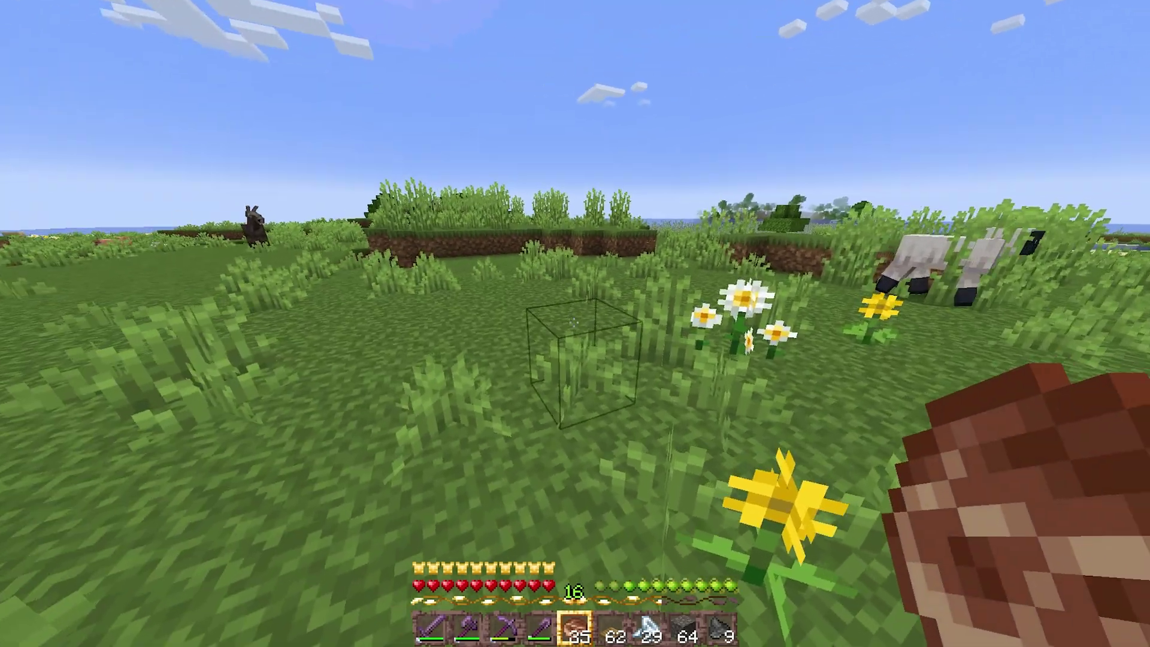
- Examine the JICKLUS textures in the world by walking around, attacking a sheep and holding the Netherite Sword
{"action": "key", "text": "w"}
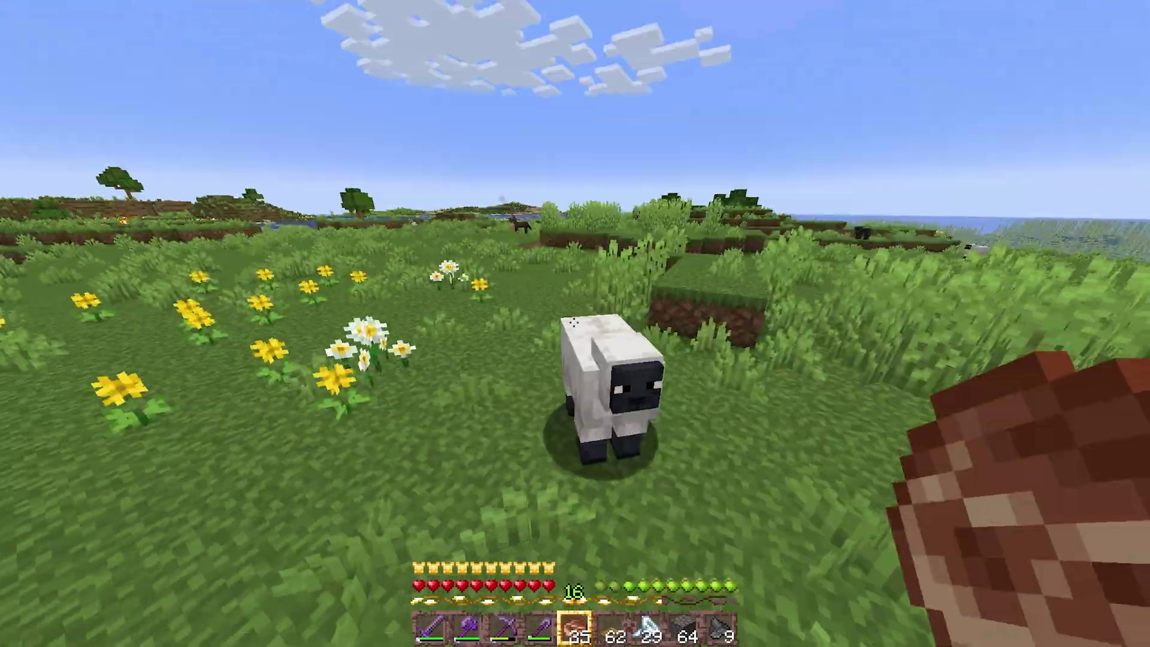
{"action": "left_click", "coordinate": [576, 323]}
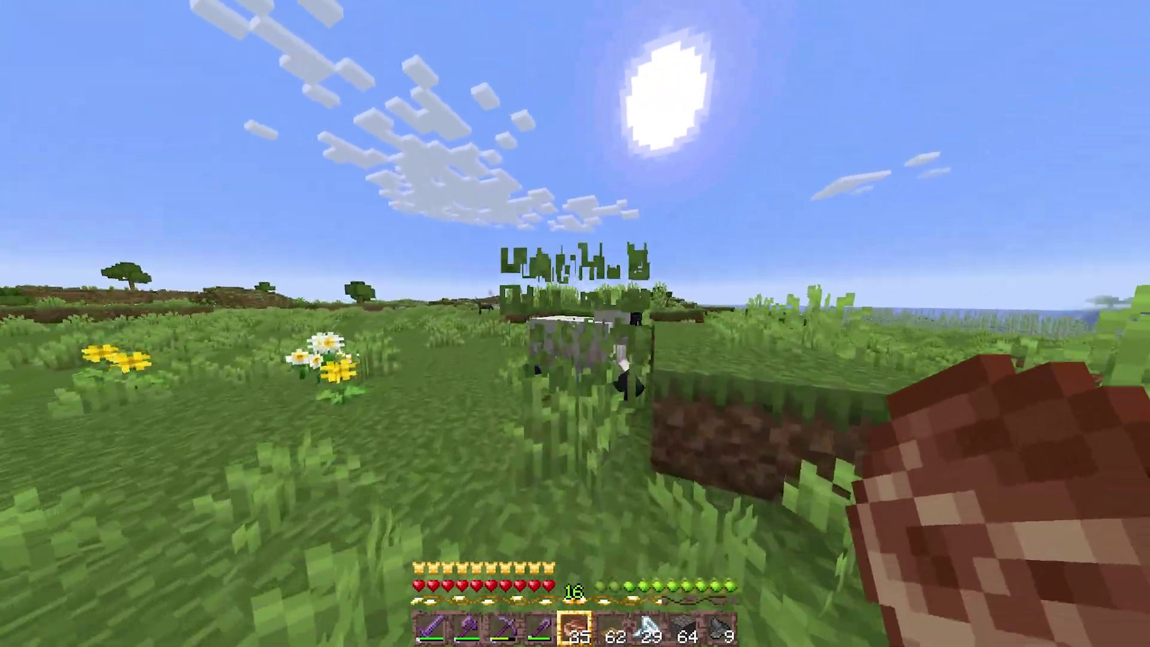
{"action": "left_click", "coordinate": [575, 323]}
{"action": "left_click", "coordinate": [574, 322]}
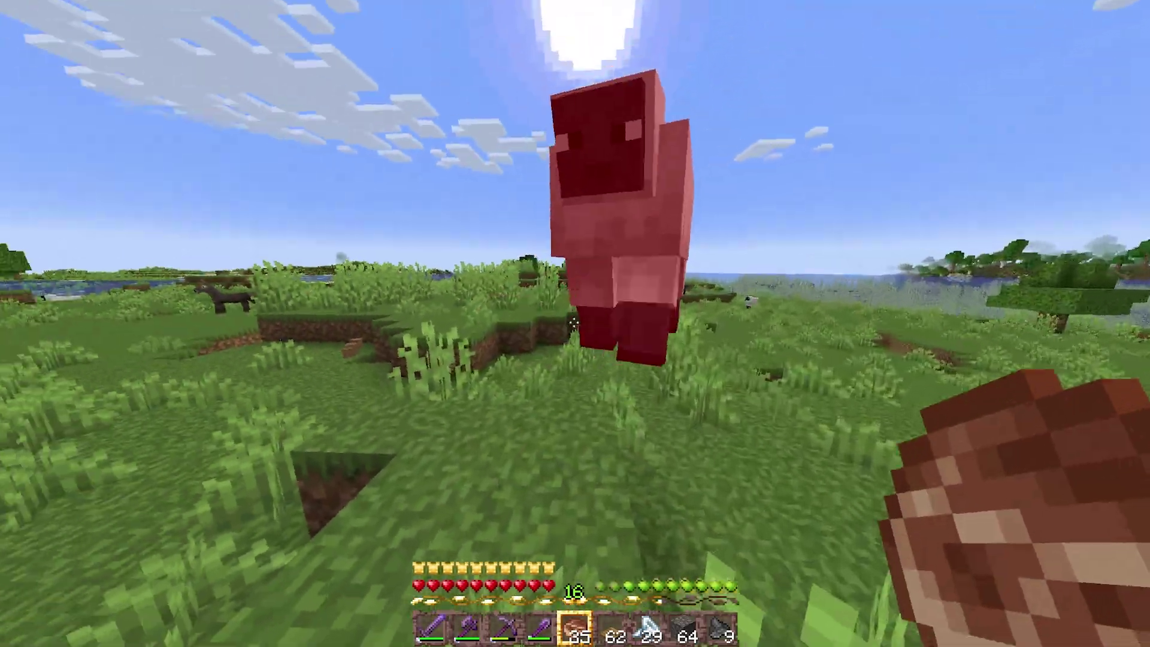
{"action": "left_click", "coordinate": [574, 323]}
{"action": "scroll", "coordinate": [574, 323], "scroll_direction": "up", "scroll_amount": 4}
{"action": "key", "text": "w"}
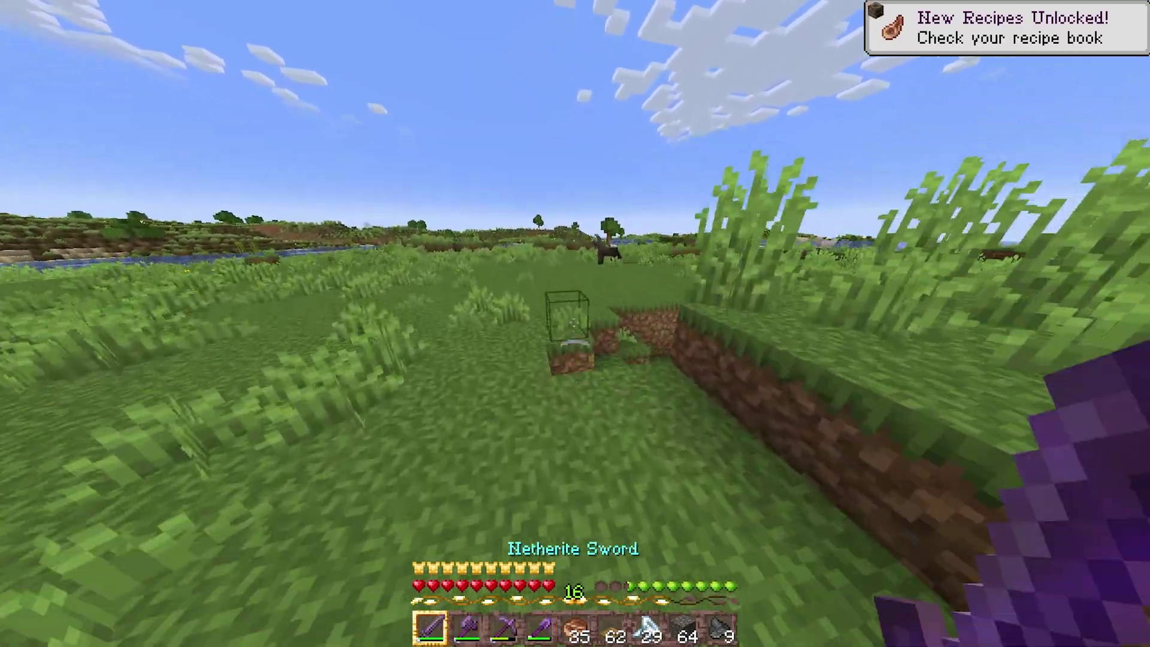
{"action": "key", "text": "w"}
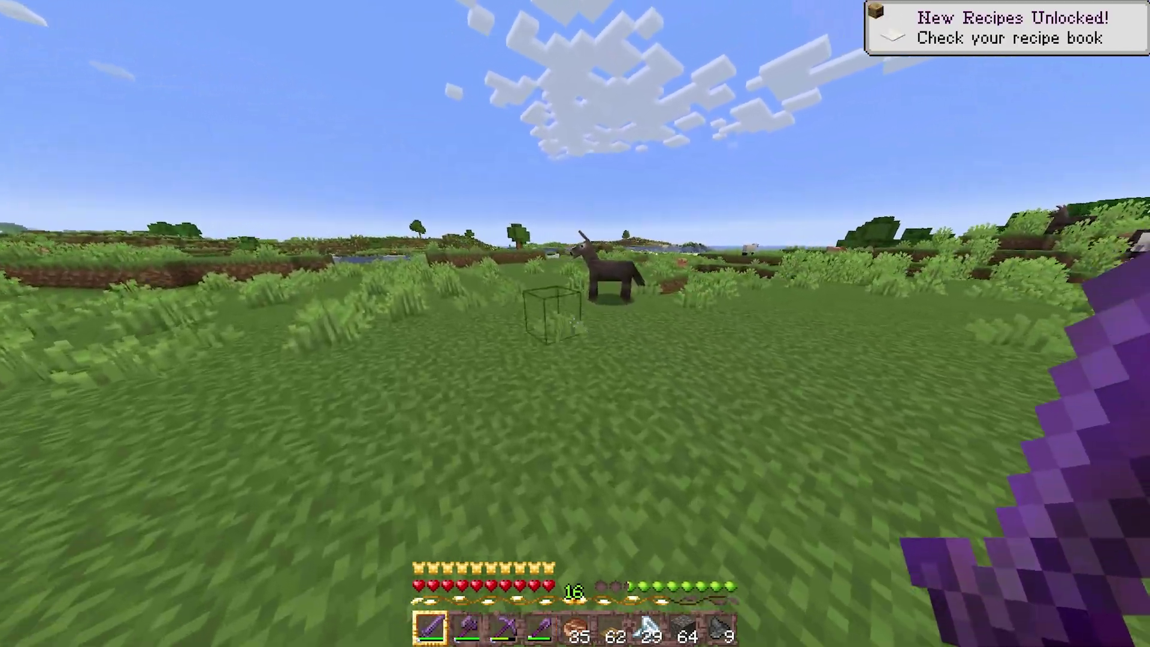